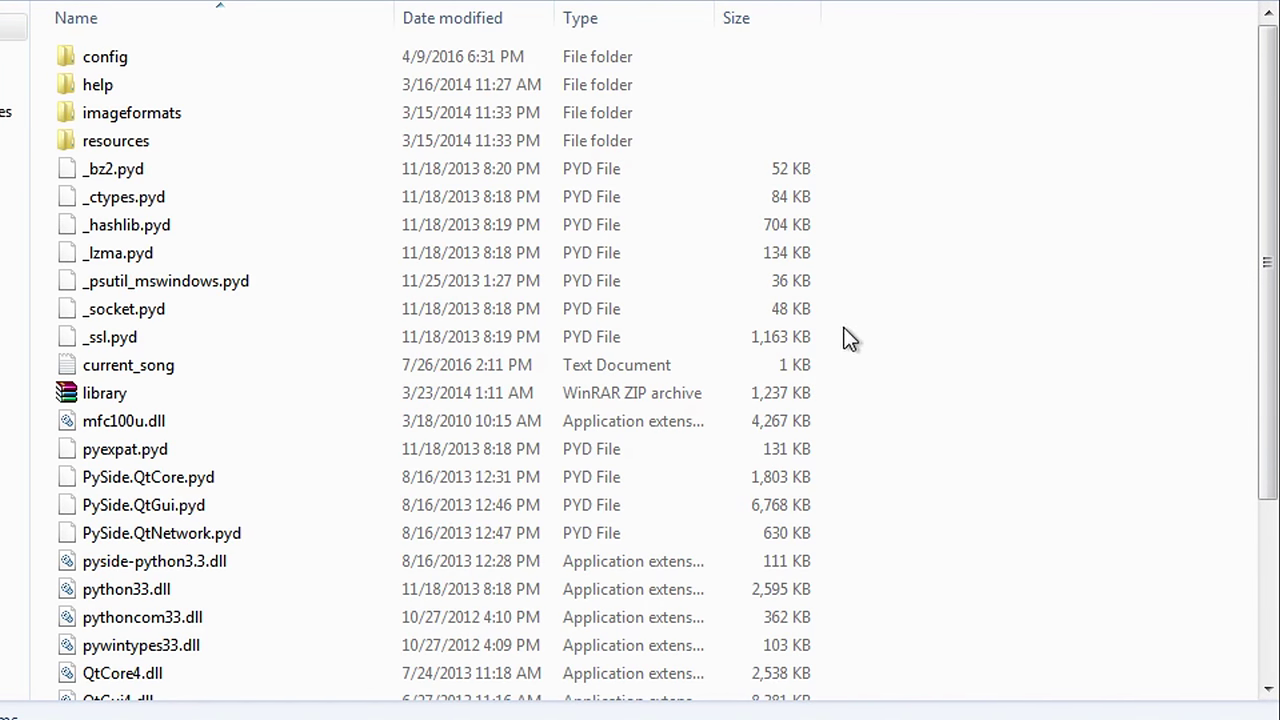
Scroll the SMG folder's file list down until the current_song text file is visible.
scroll(259, 282, "down", 1)
scroll(259, 282, "down", 1)
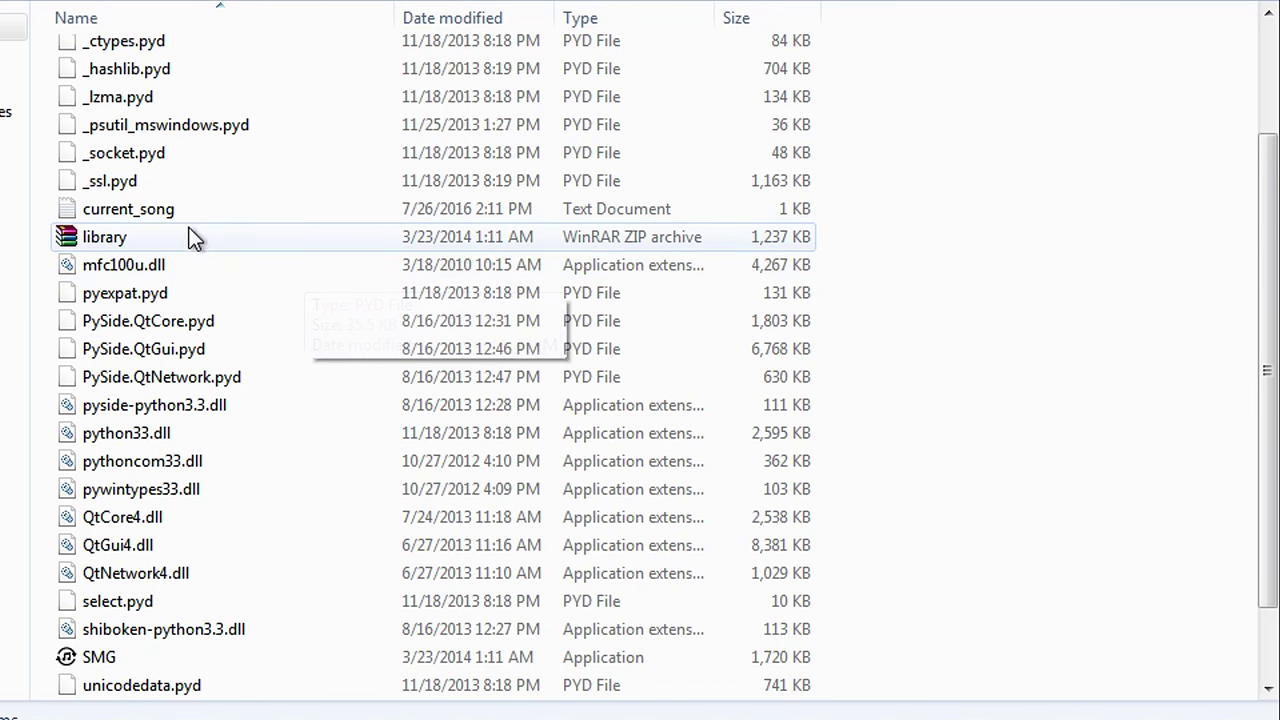
View current_song in Notepad, which reads 'No song is currently playing', then close it.
double_click(118, 207)
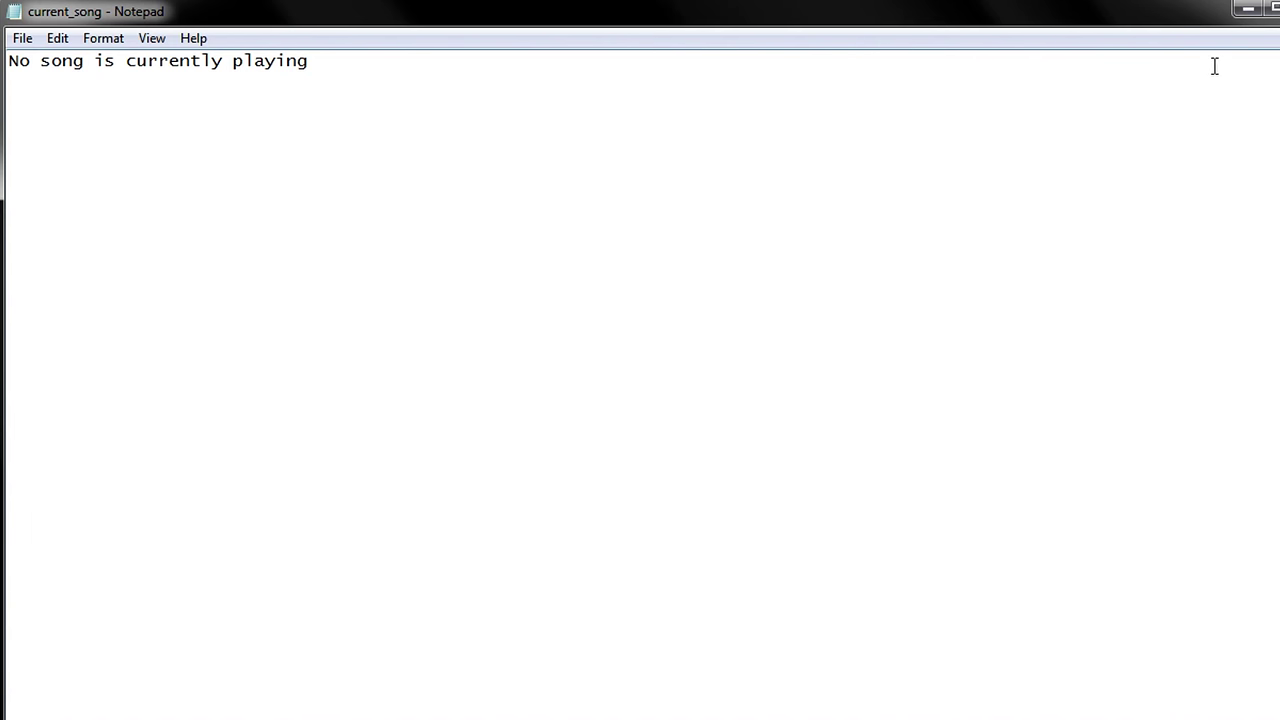
key("alt+F4")
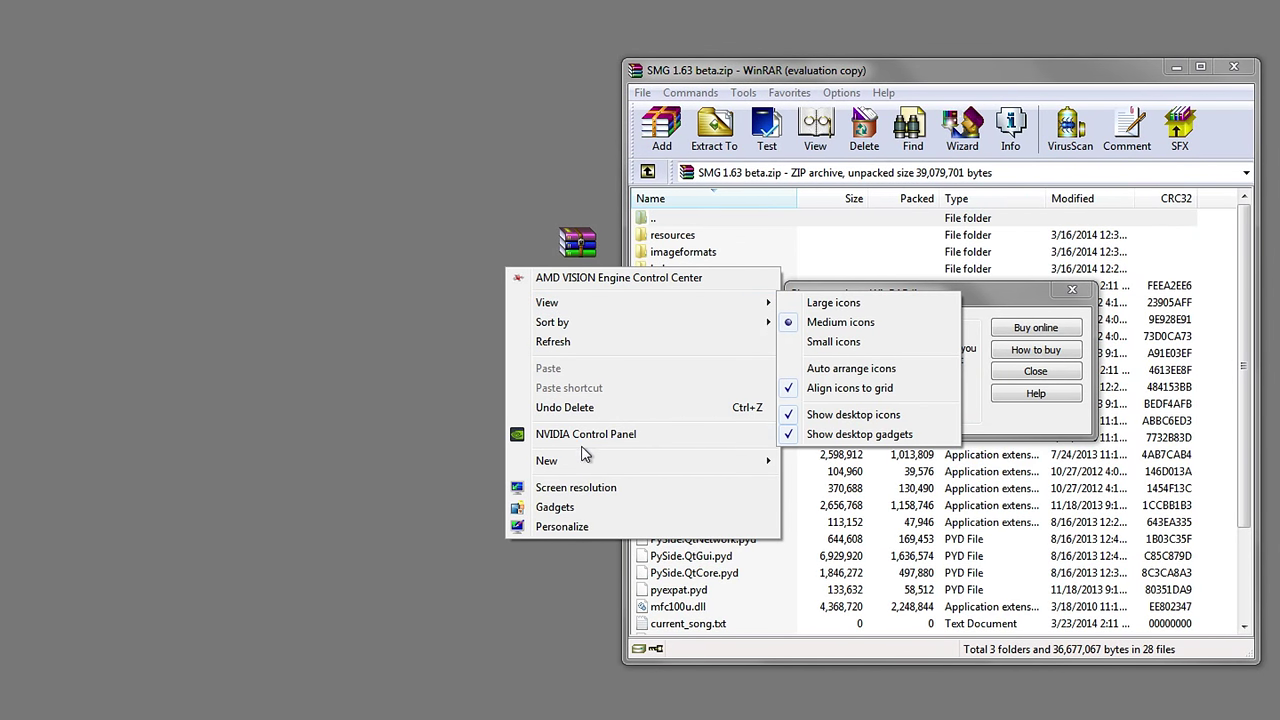
Create a desktop folder named 'OBS SMG' and dismiss the WinRAR licence notice.
mouse_move(580, 460)
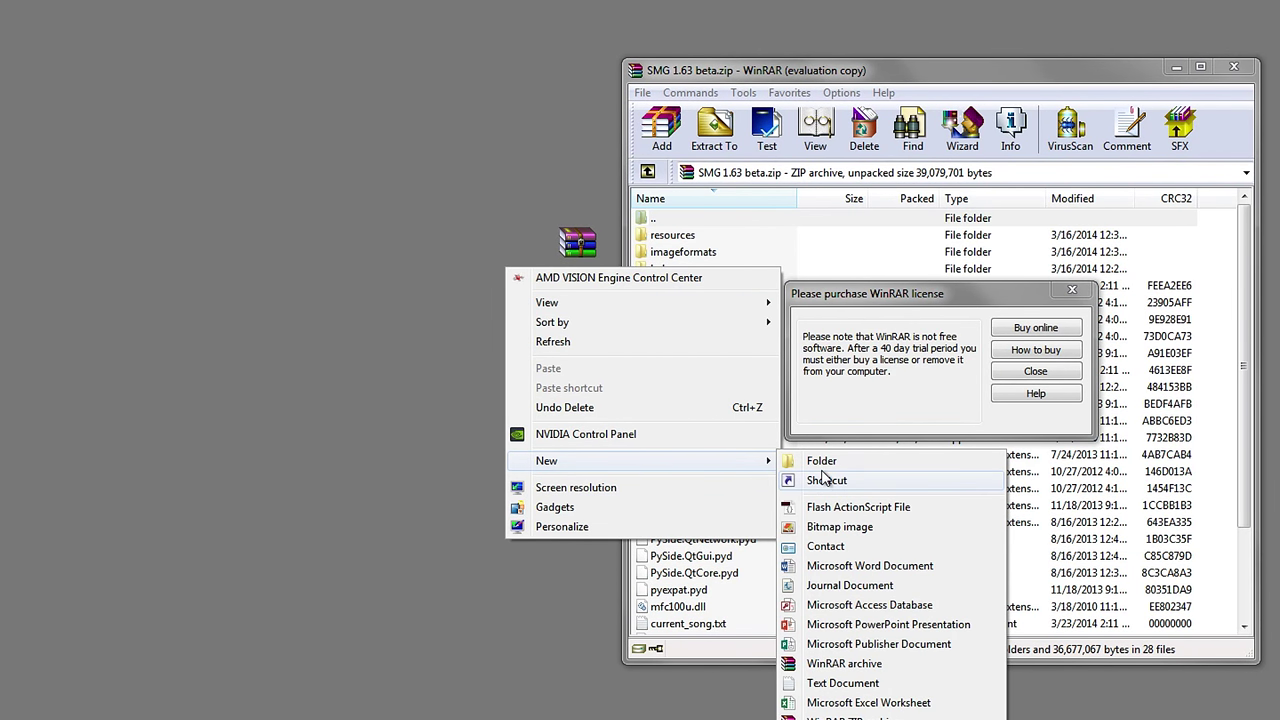
left_click(822, 461)
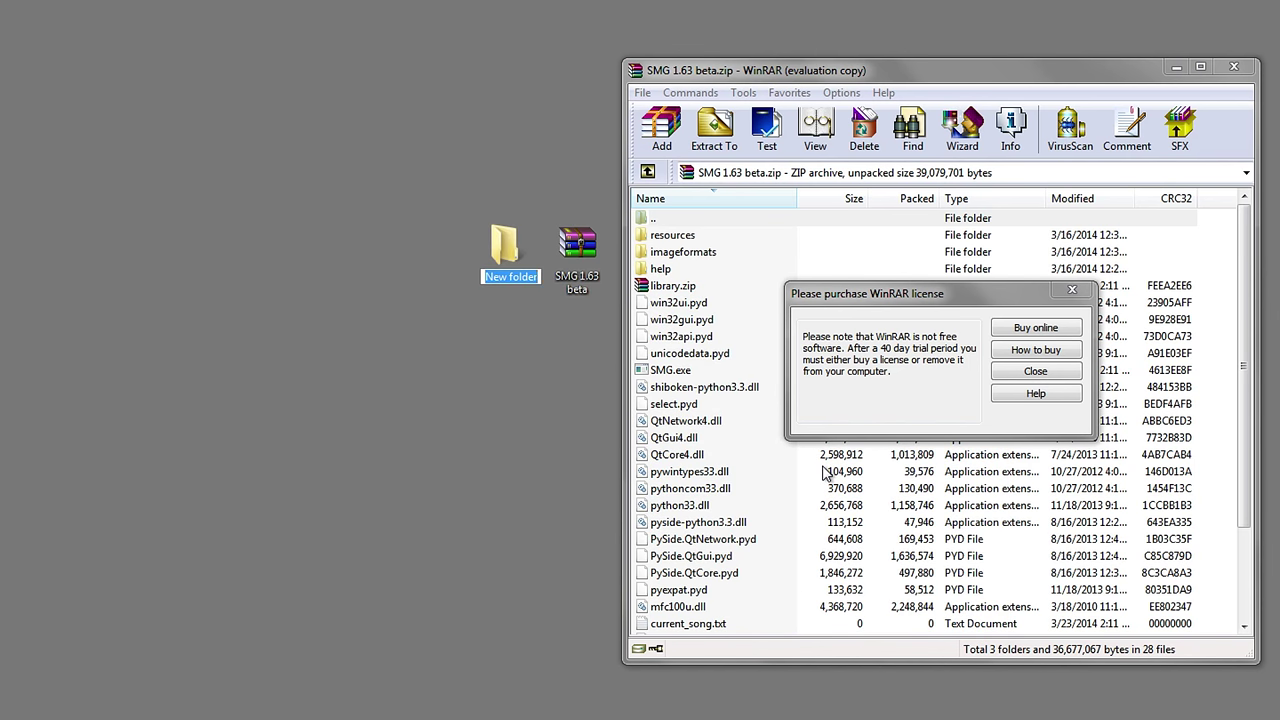
type("OBS SMG")
key("Return")
left_click(1035, 371)
left_click(505, 270)
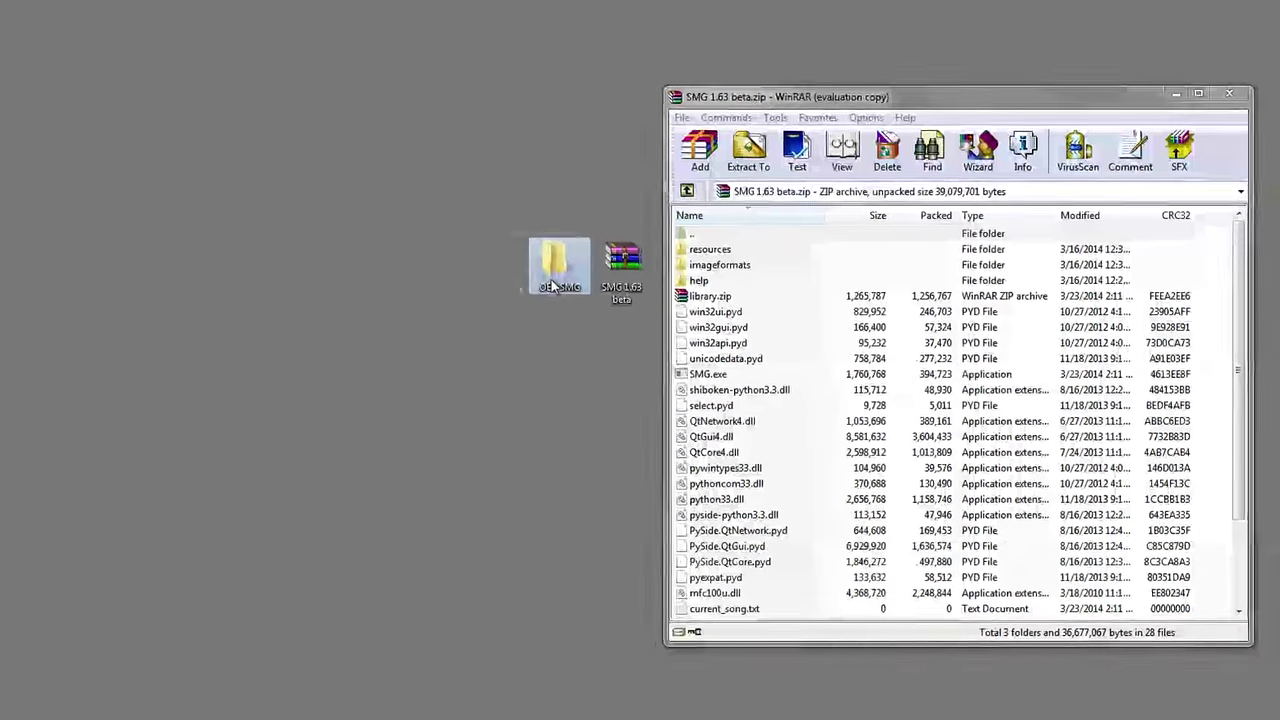
Copy every file from the SMG archive, except '..', into the OBS SMG folder and close WinRAR.
double_click(555, 287)
left_click(705, 252)
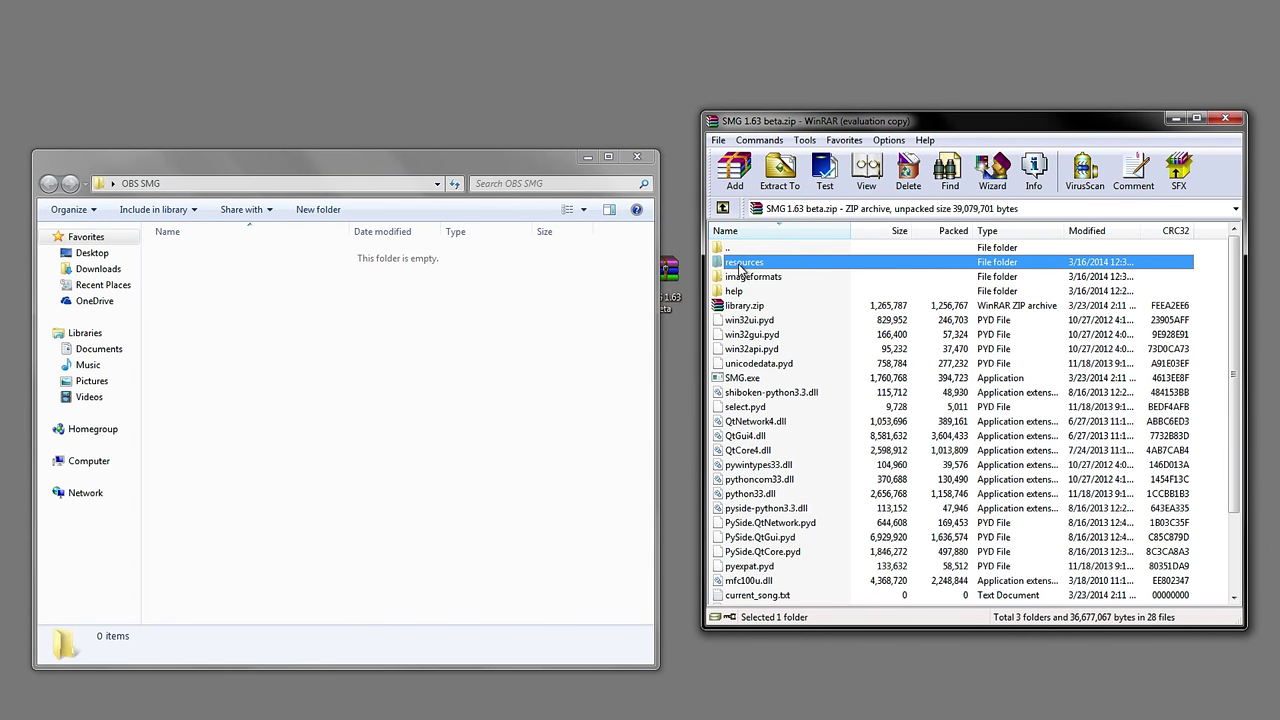
key("ctrl+a")
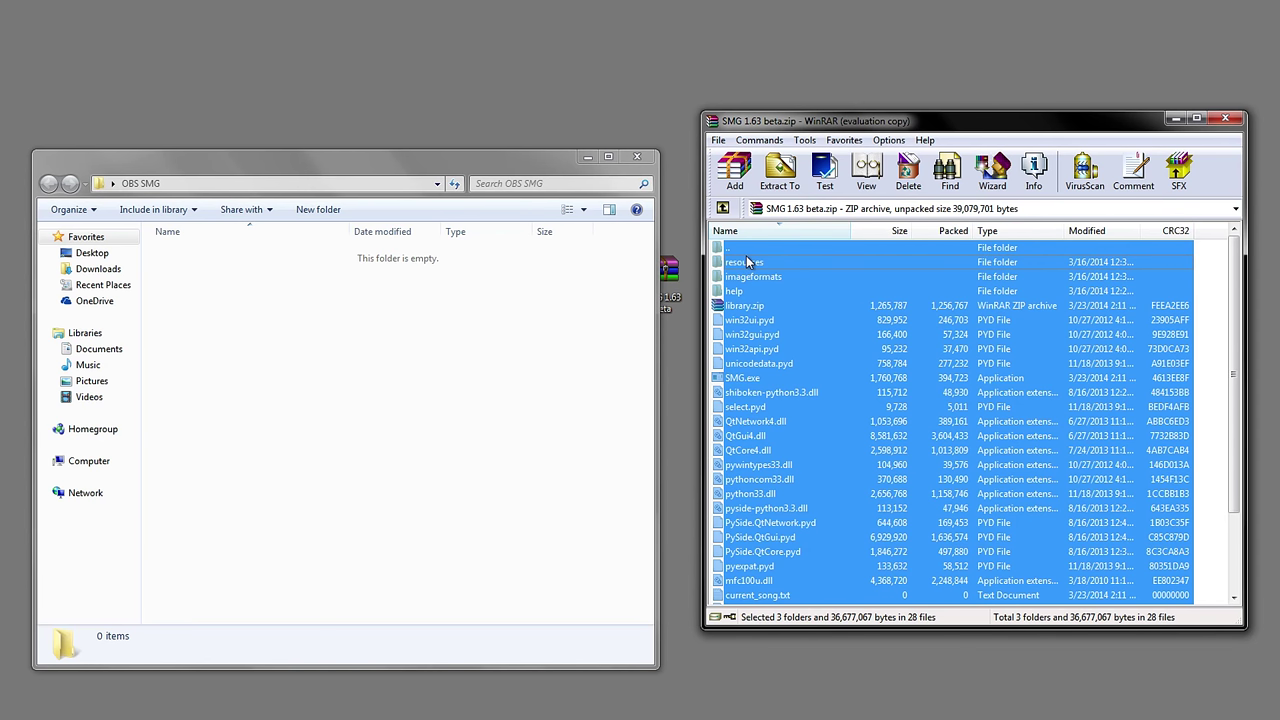
left_click(730, 250, "ctrl")
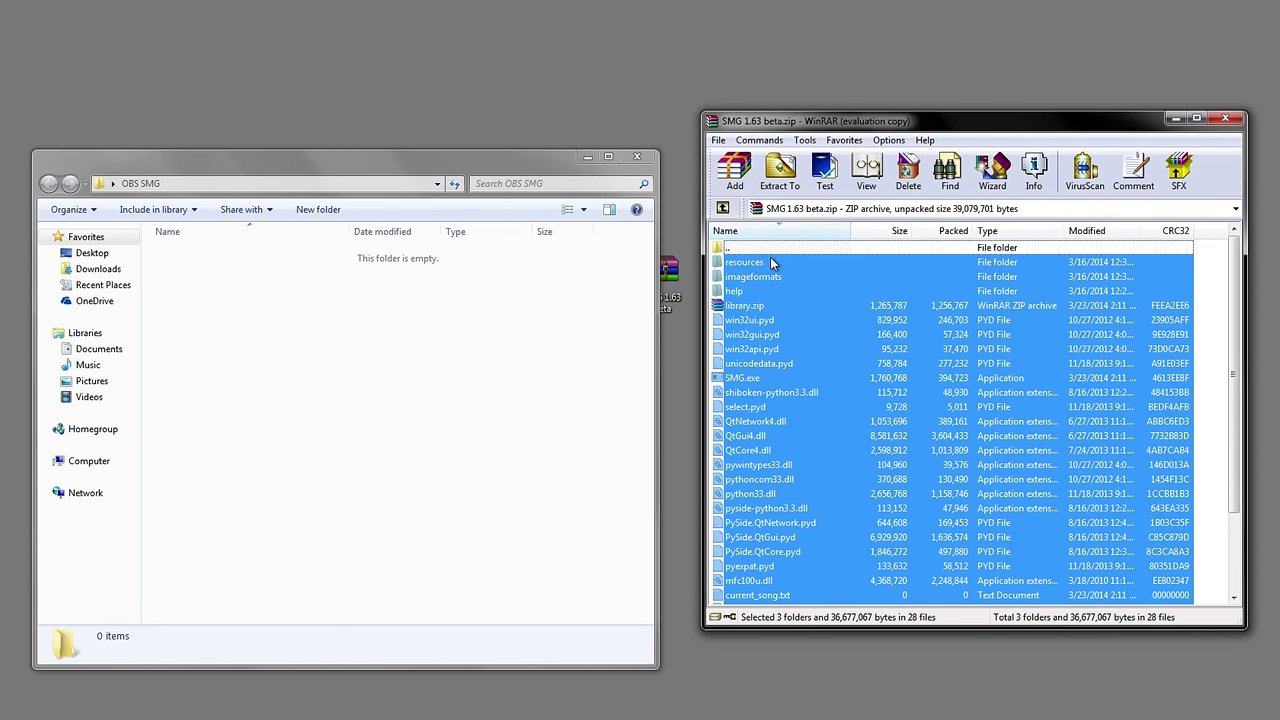
left_click_drag(748, 272, 370, 430)
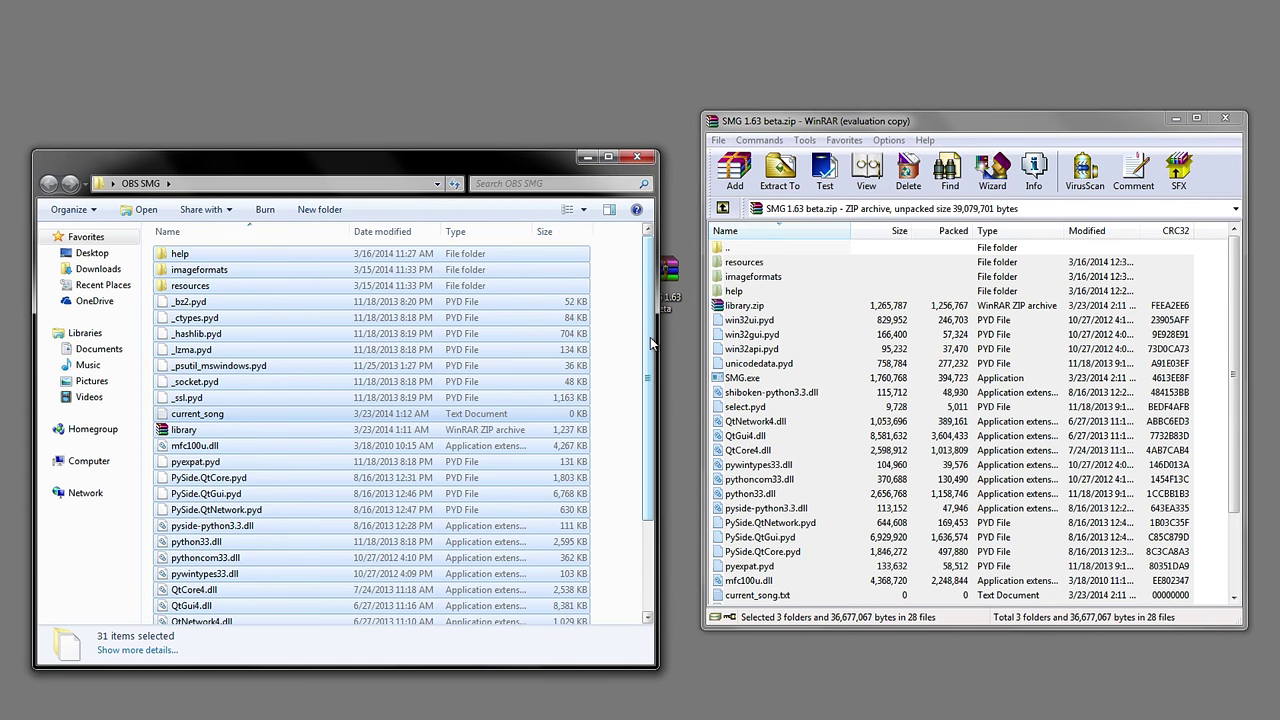
scroll(651, 343, "down", 5)
left_click(620, 560)
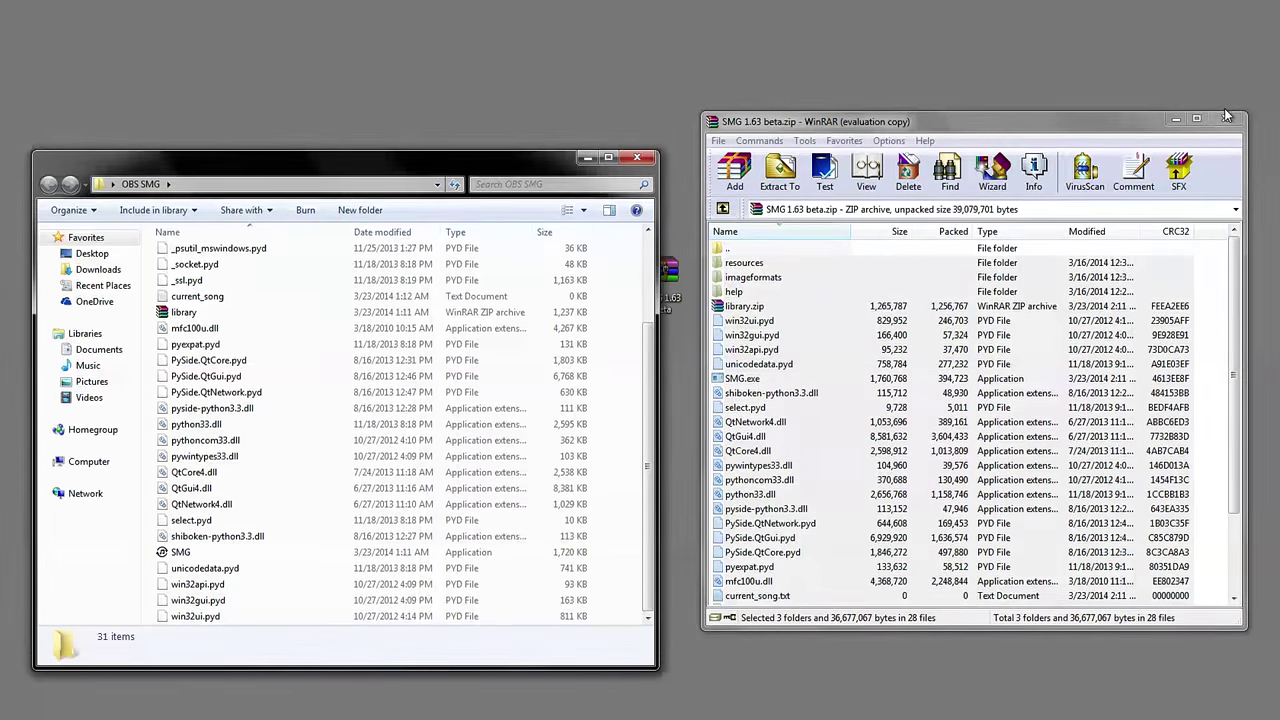
left_click(1226, 118)
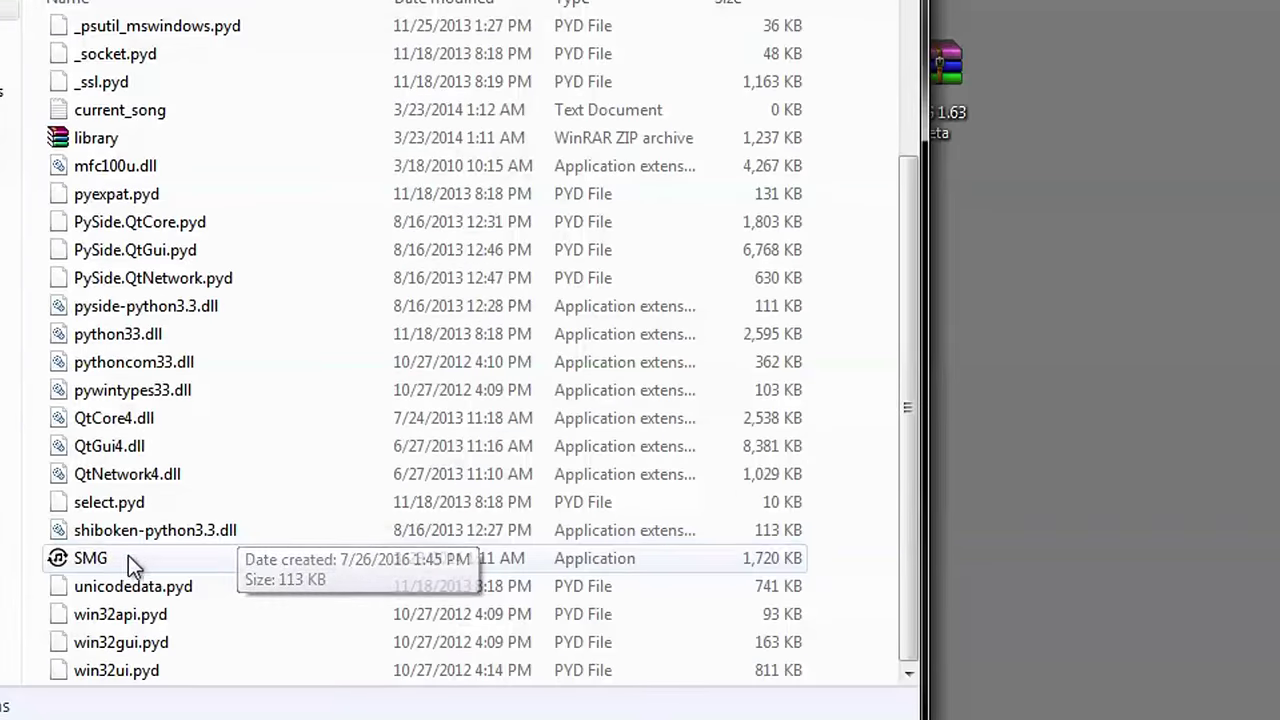
Launch SMG.exe, select Windows media player as the music player, and start tracking the song.
double_click(128, 558)
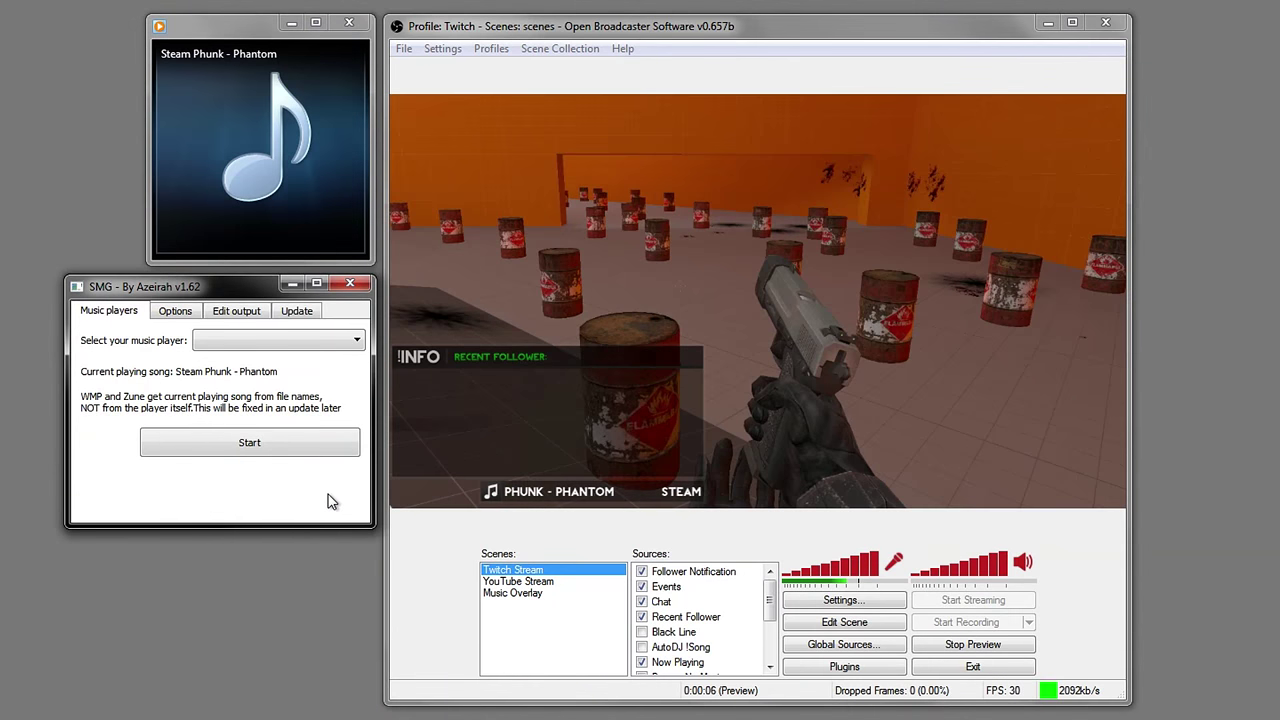
left_click(222, 346)
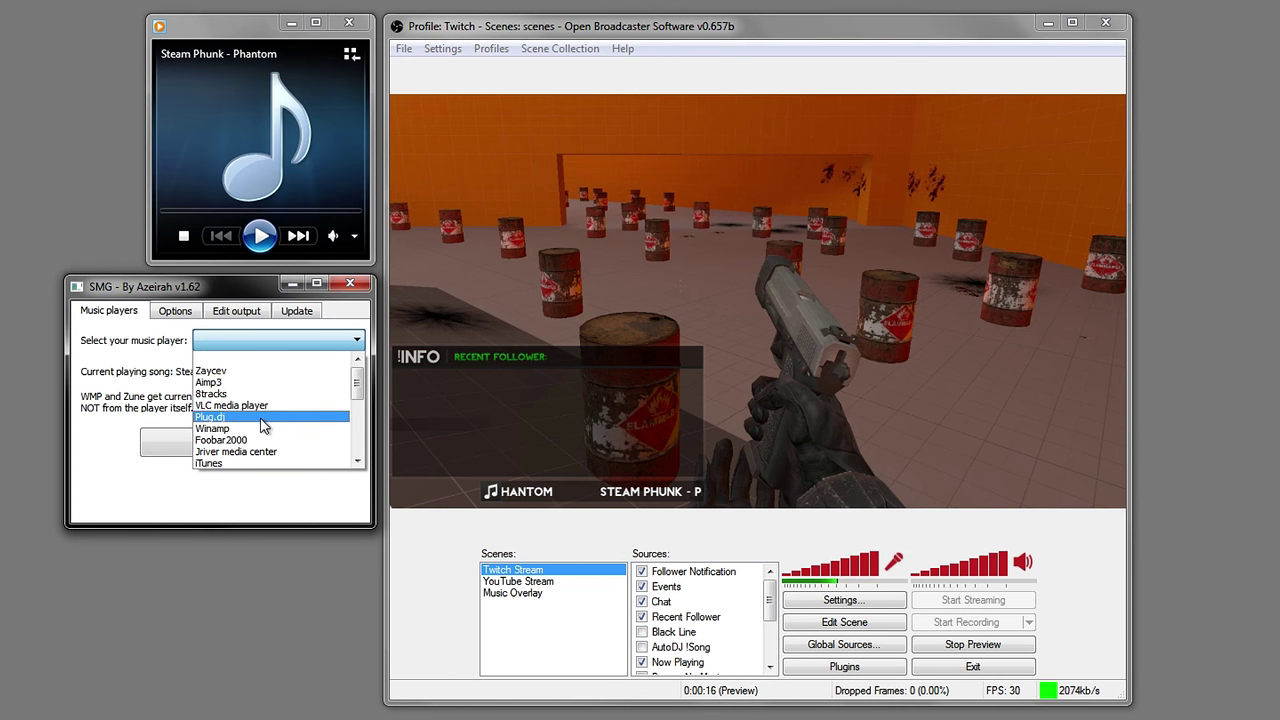
scroll(263, 427, "down", 2)
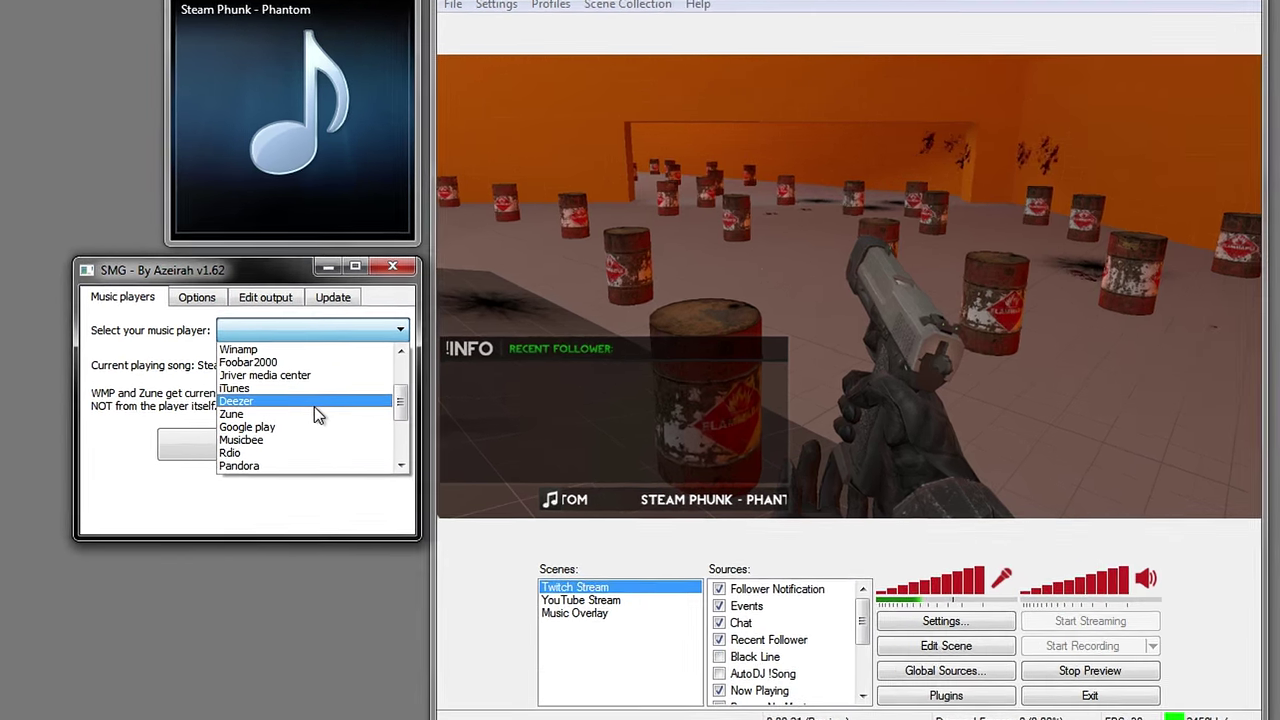
scroll(314, 406, "down", 1)
scroll(399, 393, "up", 2)
left_click_drag(399, 393, 401, 417)
left_click_drag(540, 418, 550, 458)
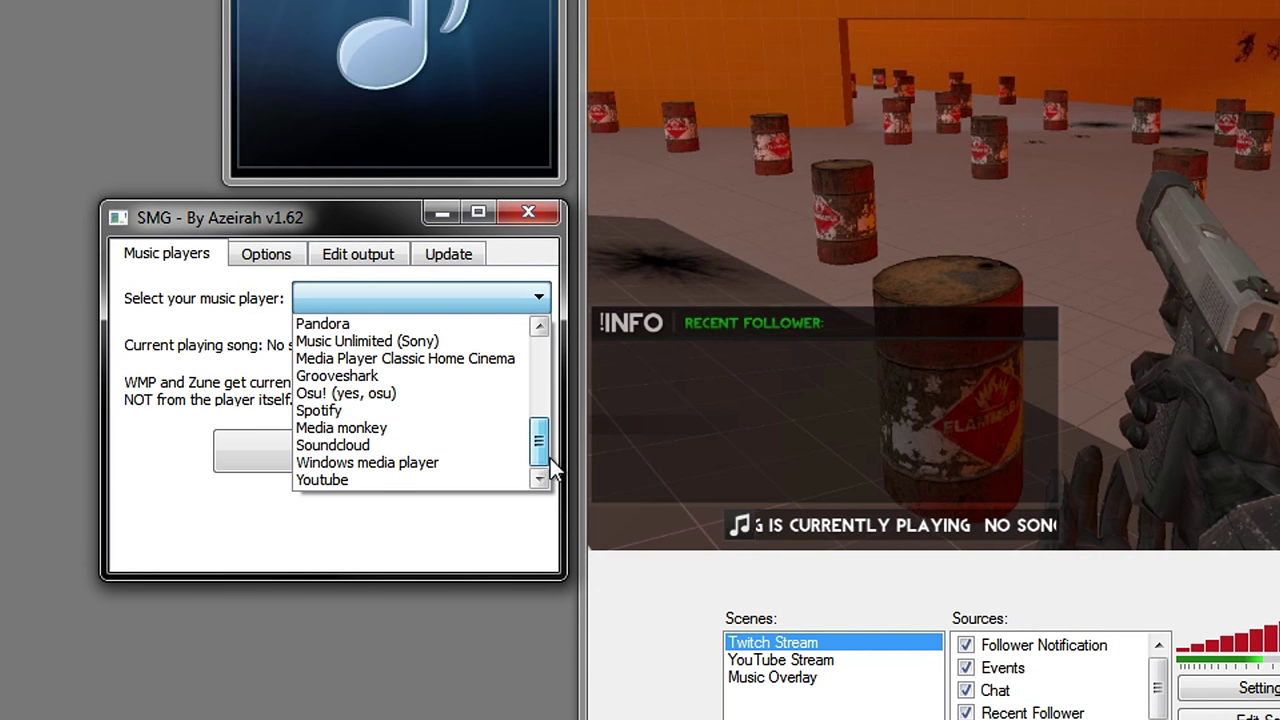
left_click(392, 469)
left_click(392, 469)
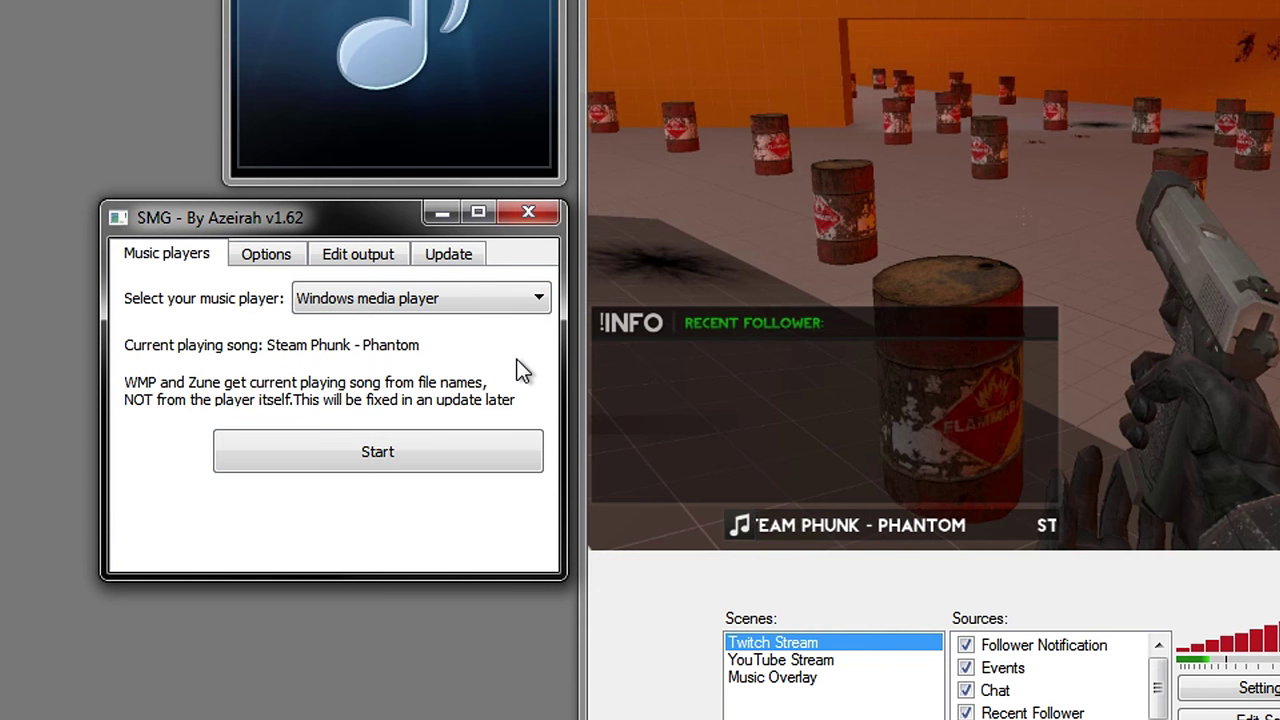
left_click(443, 458)
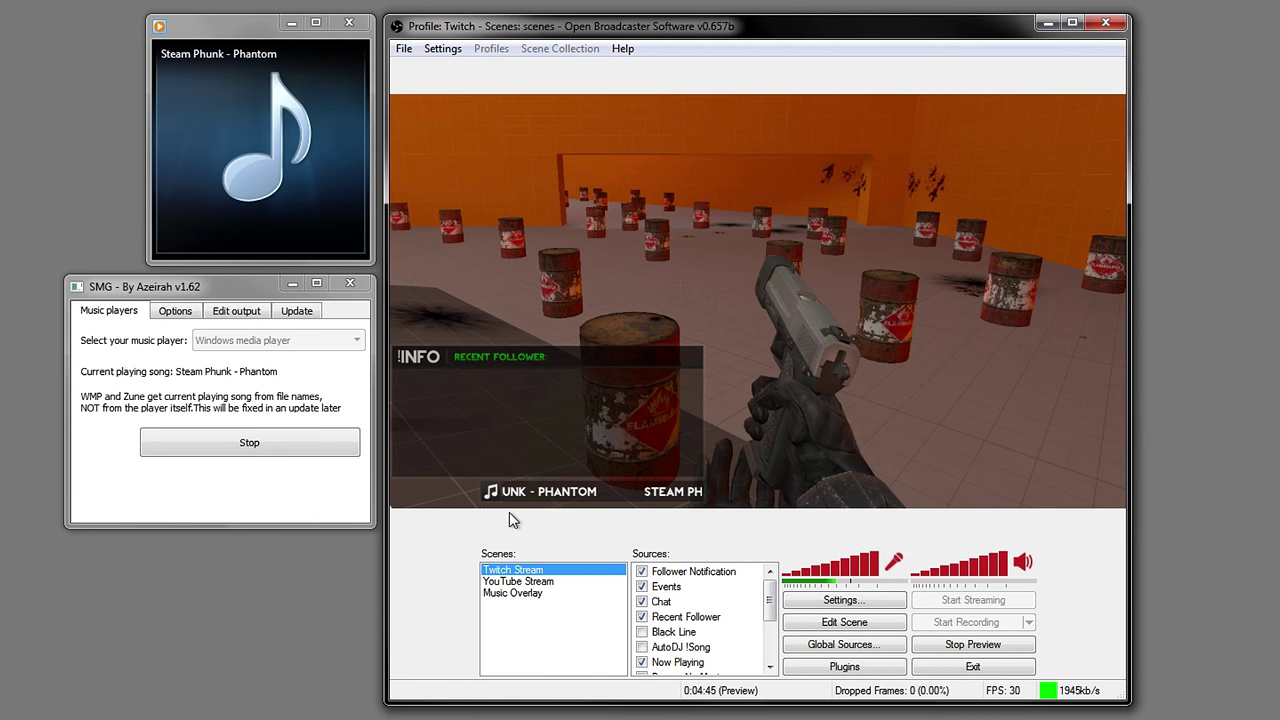
Add an image source named 'Music BG' to the Music Overlay scene.
left_click(530, 594)
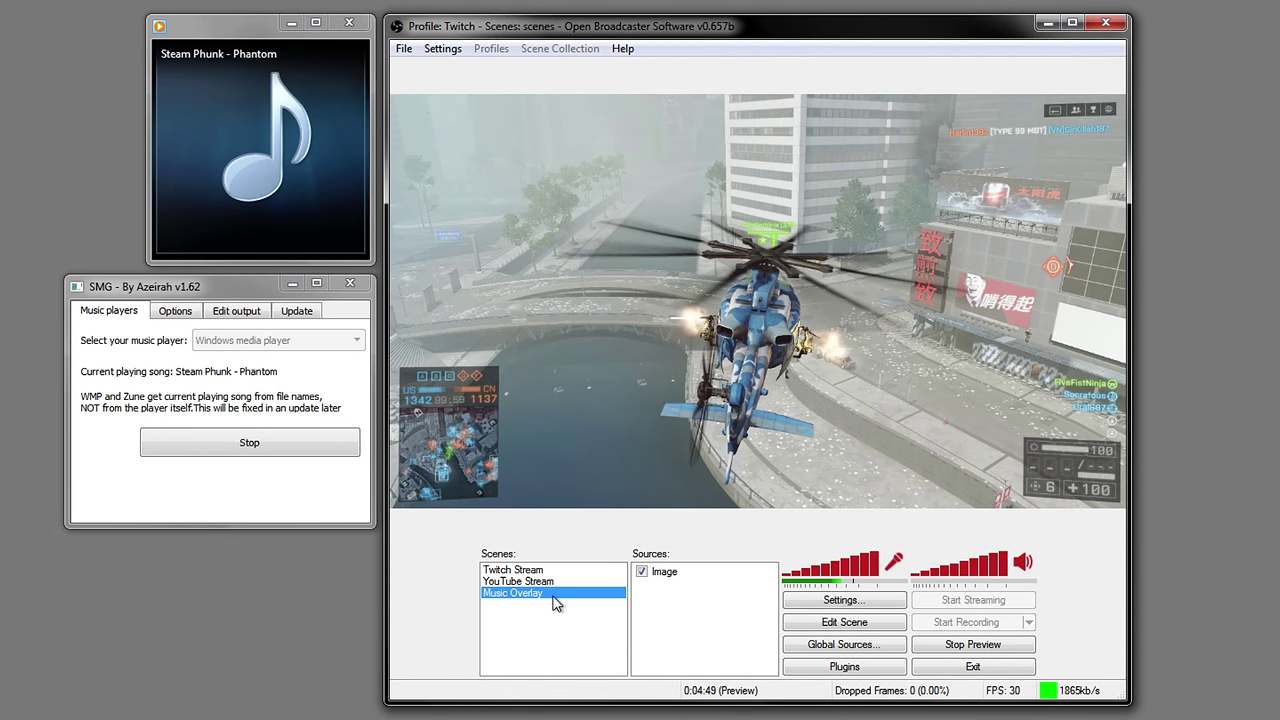
right_click(659, 612)
mouse_move(692, 620)
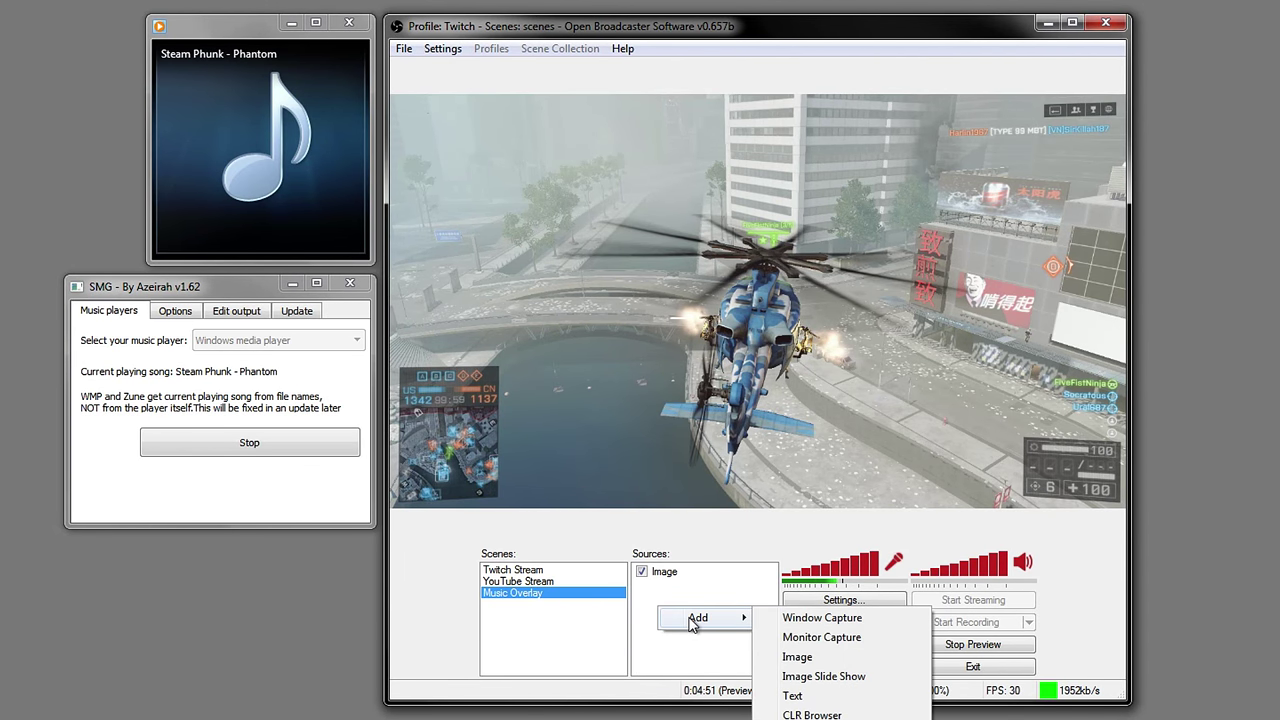
left_click(796, 657)
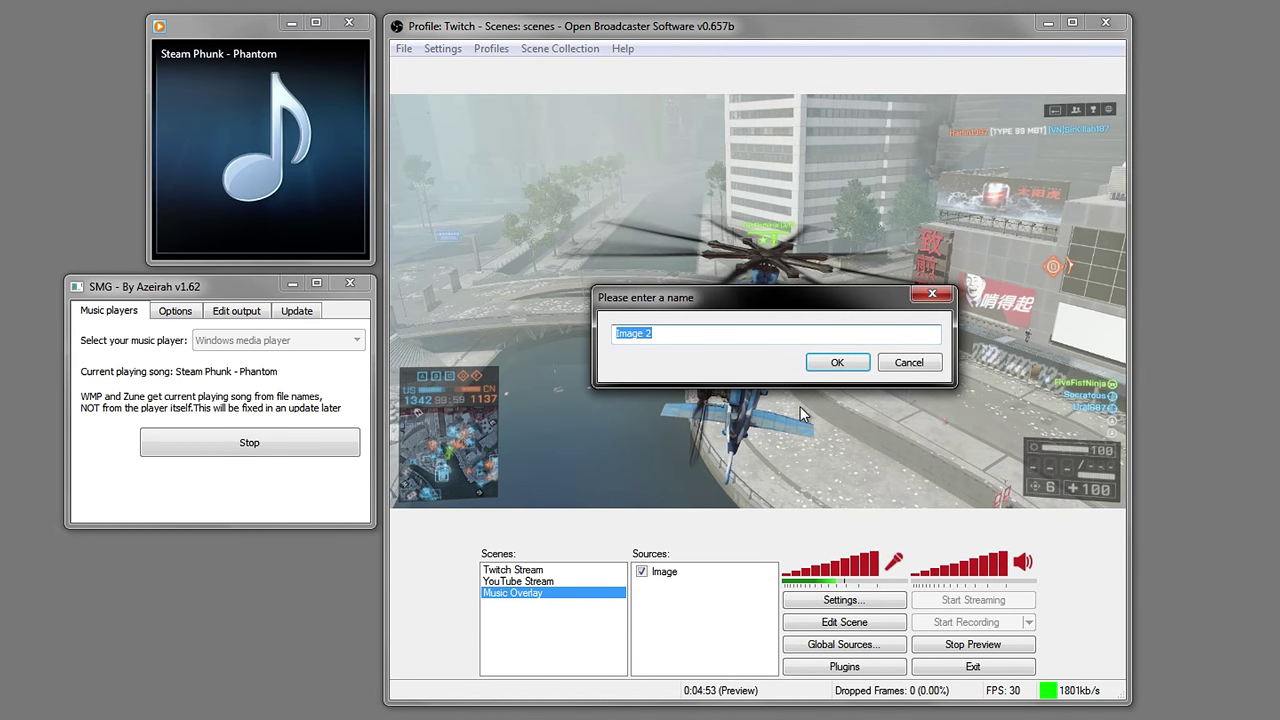
type("Music BG")
left_click(838, 363)
Load the 'ffn twitch music display' image into the Music BG source.
left_click(884, 199)
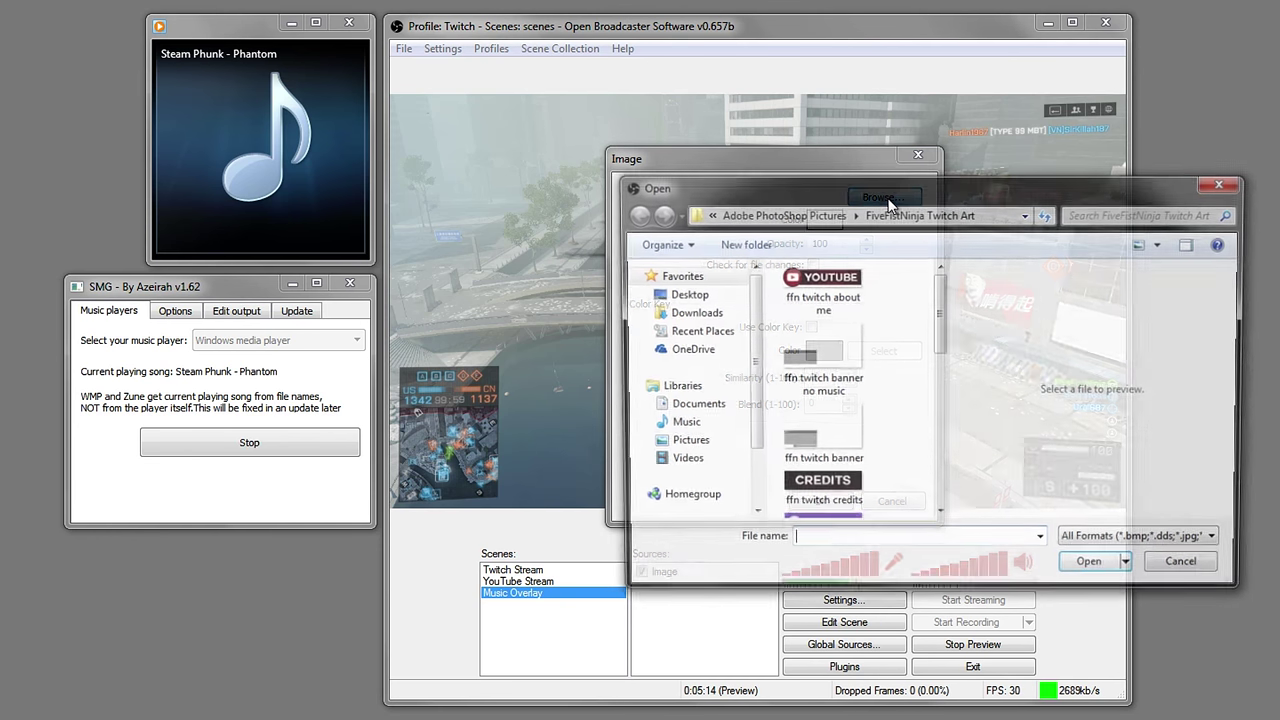
left_click_drag(941, 297, 936, 386)
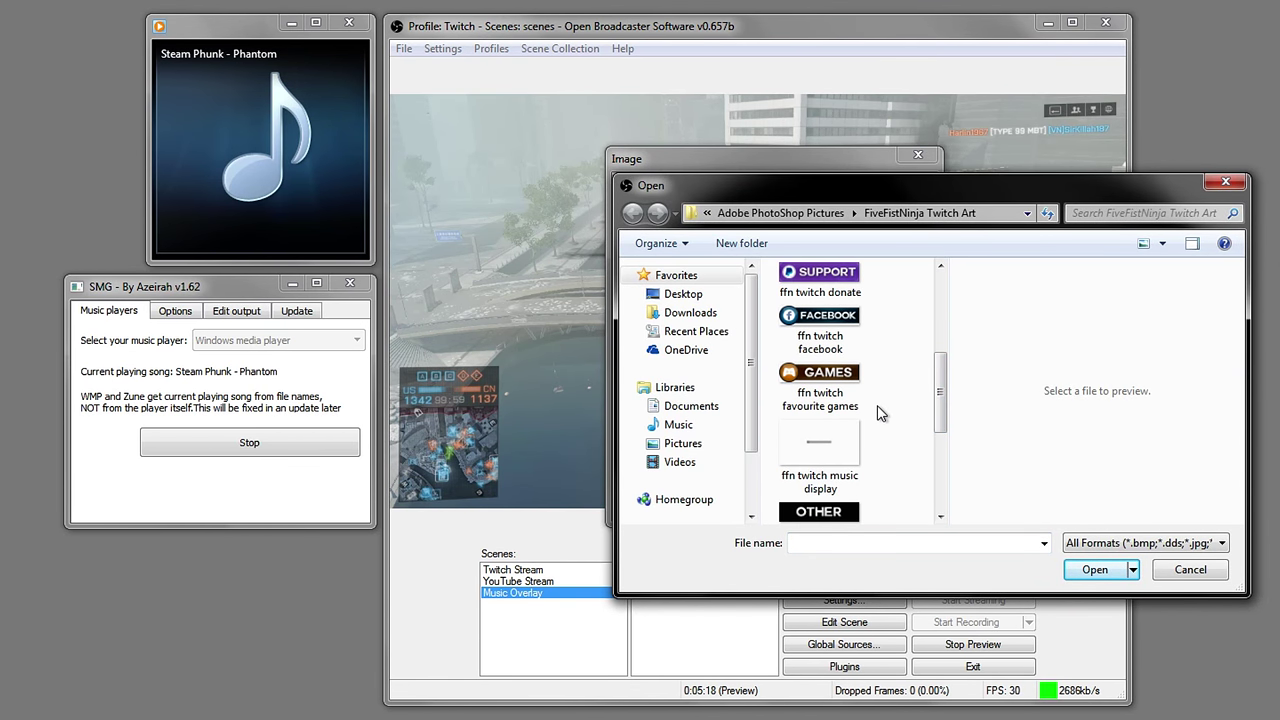
left_click(837, 456)
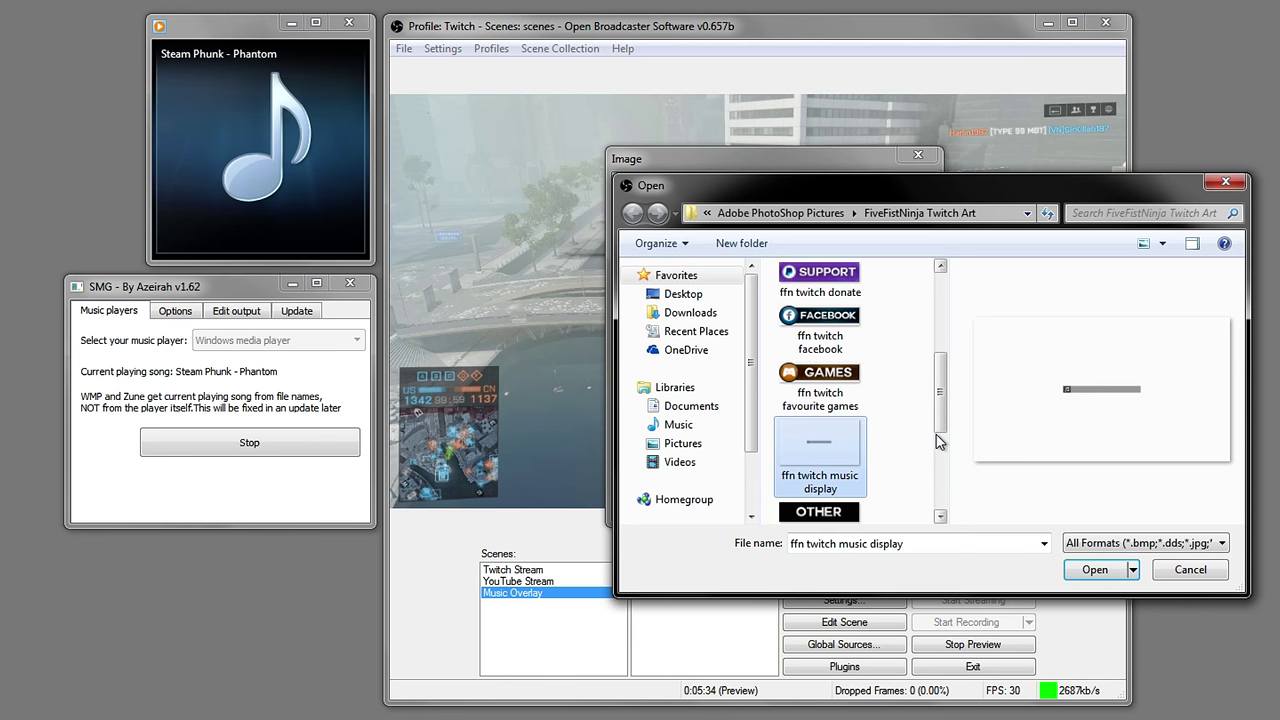
left_click(1110, 569)
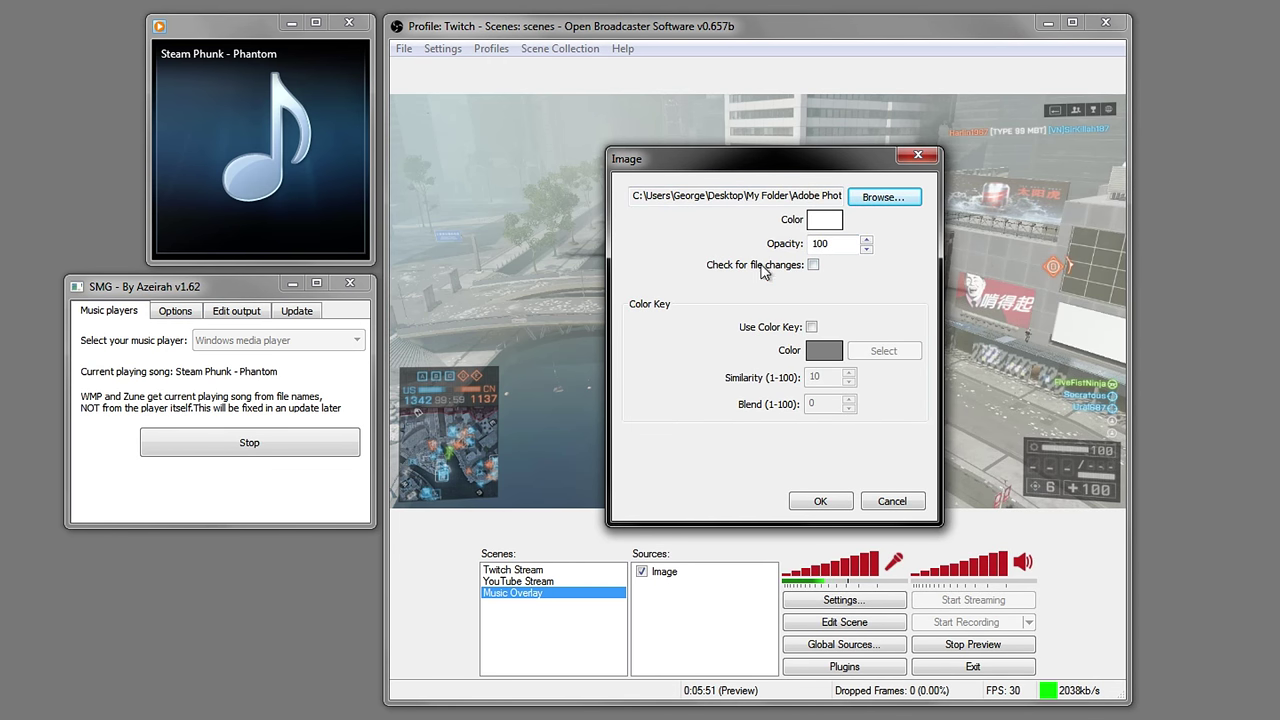
left_click(820, 501)
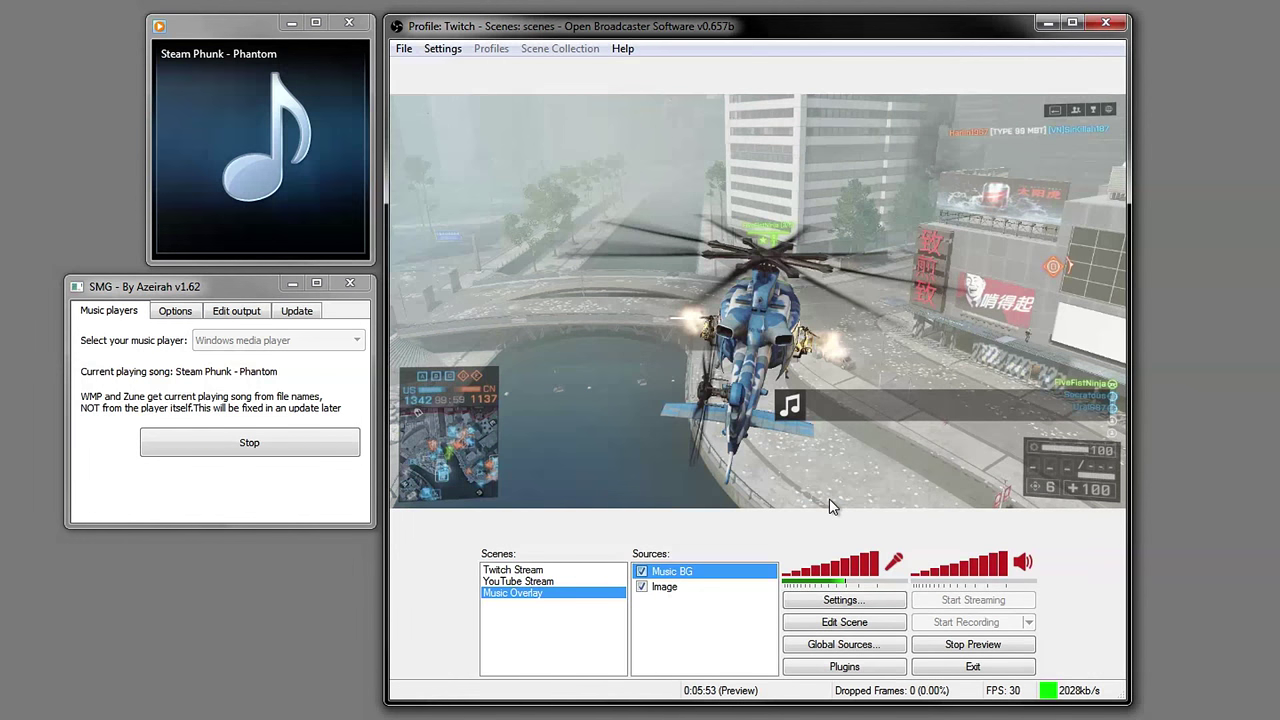
Move the music bar image to the preview's top-left corner.
left_click(877, 626)
left_click_drag(946, 396, 569, 103)
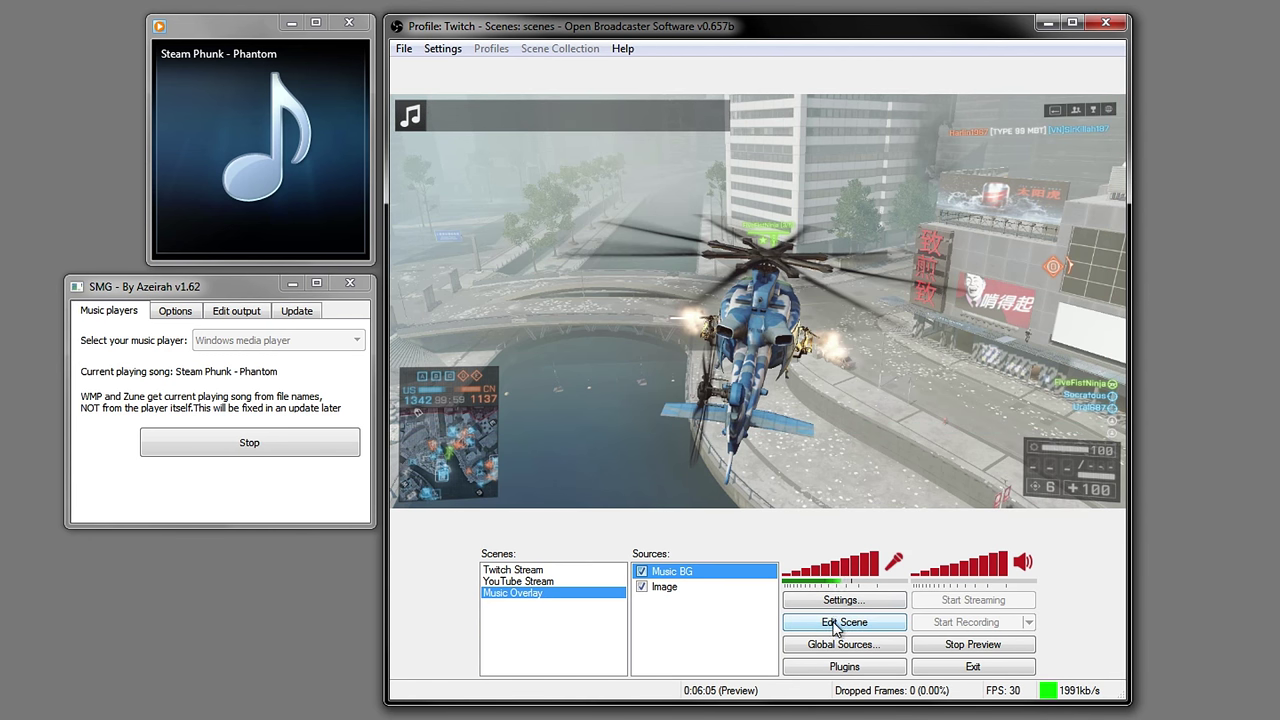
right_click(710, 632)
Add a text source named 'Now Playing' set to use text from a file.
mouse_move(740, 640)
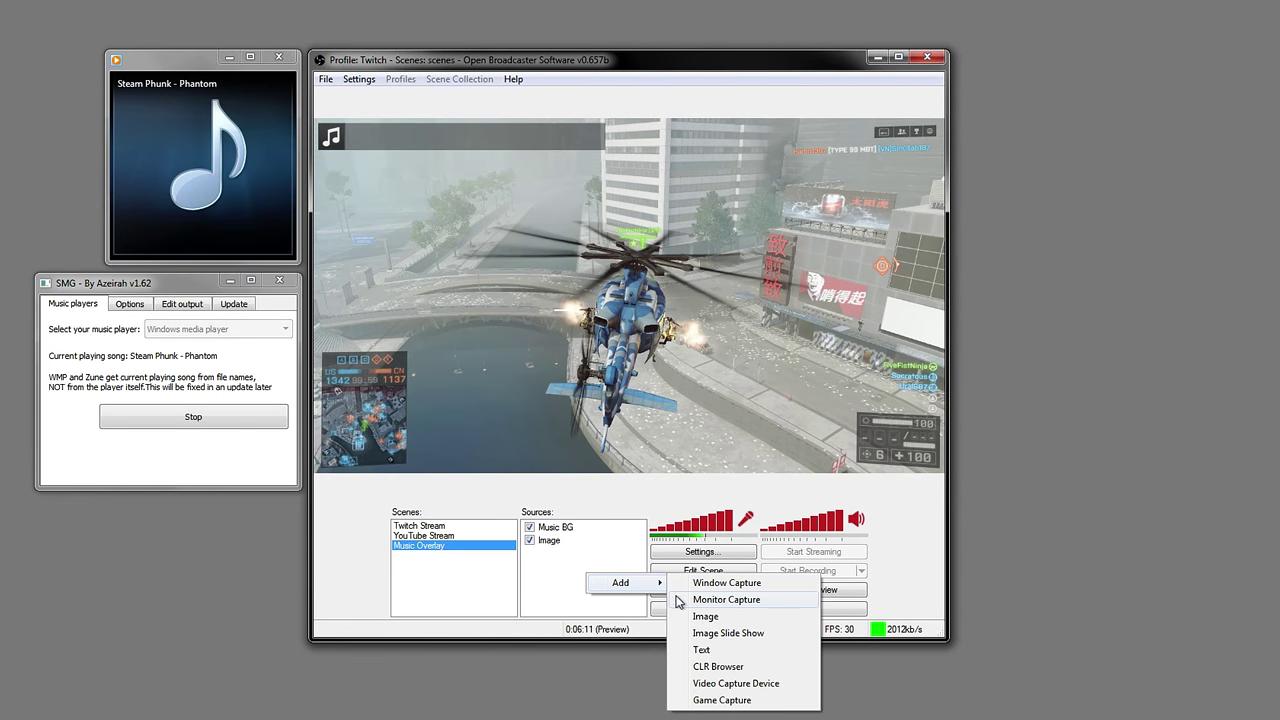
left_click(716, 652)
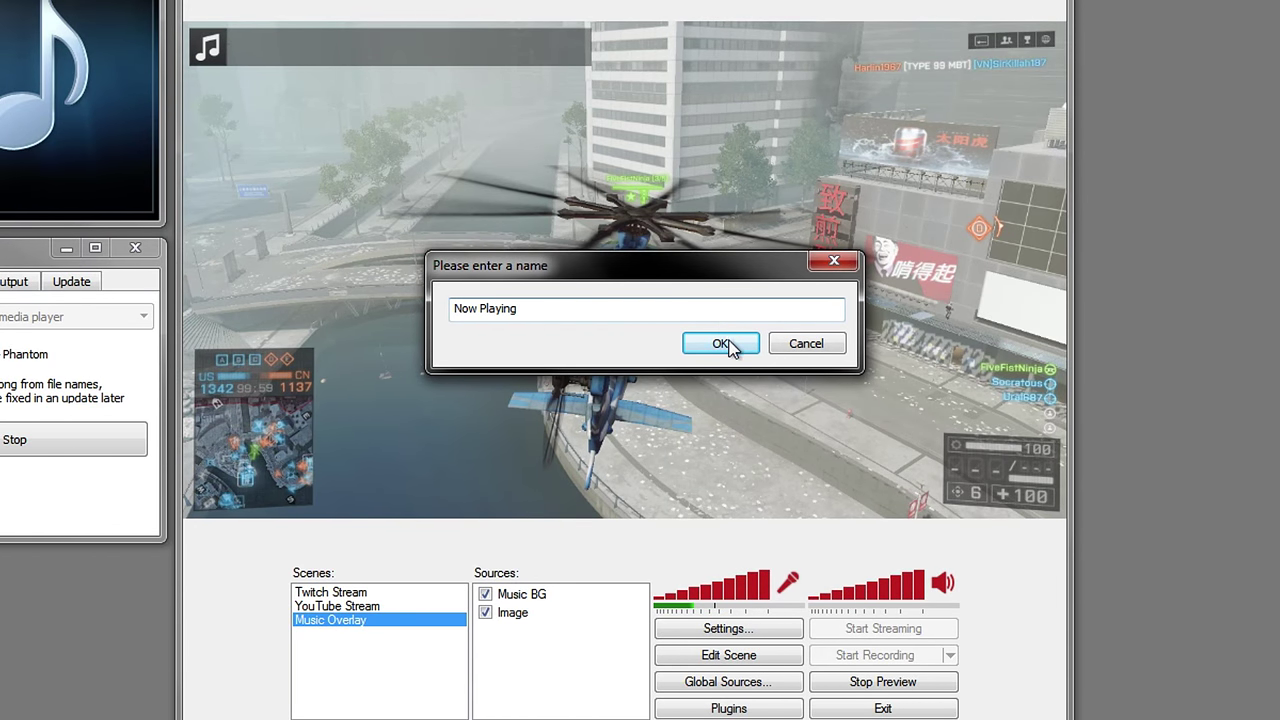
left_click(722, 343)
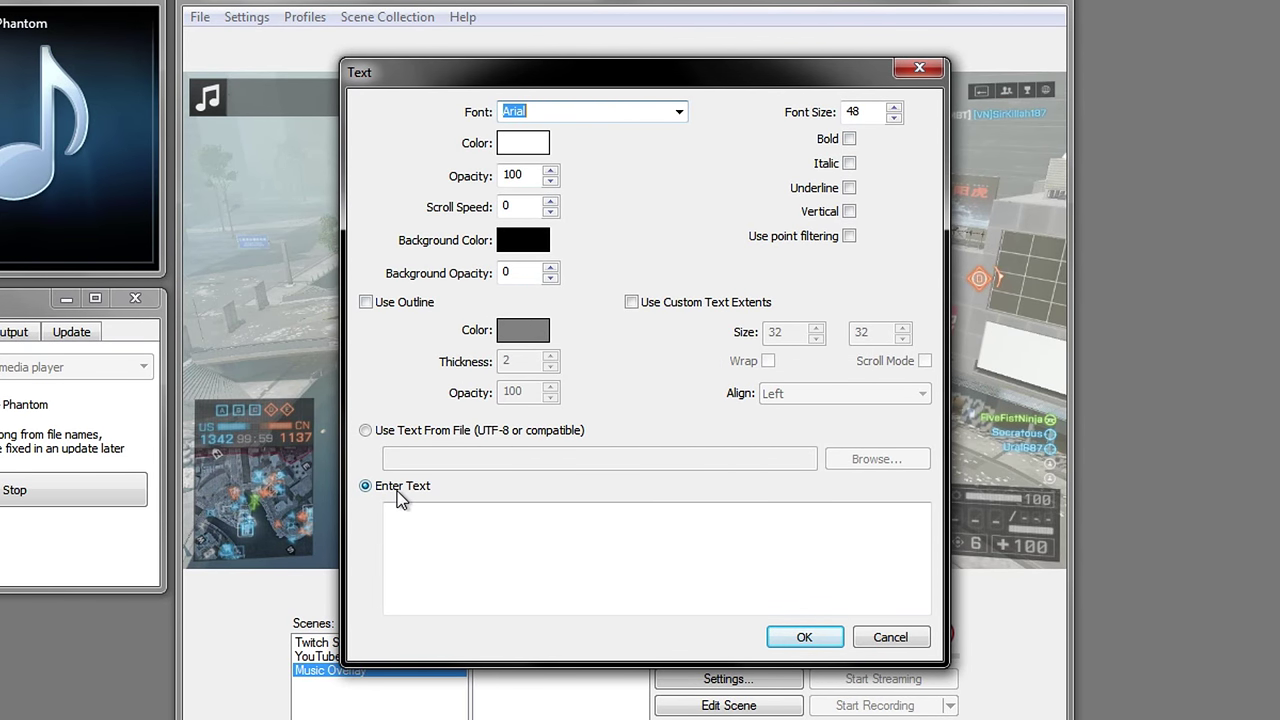
left_click(433, 527)
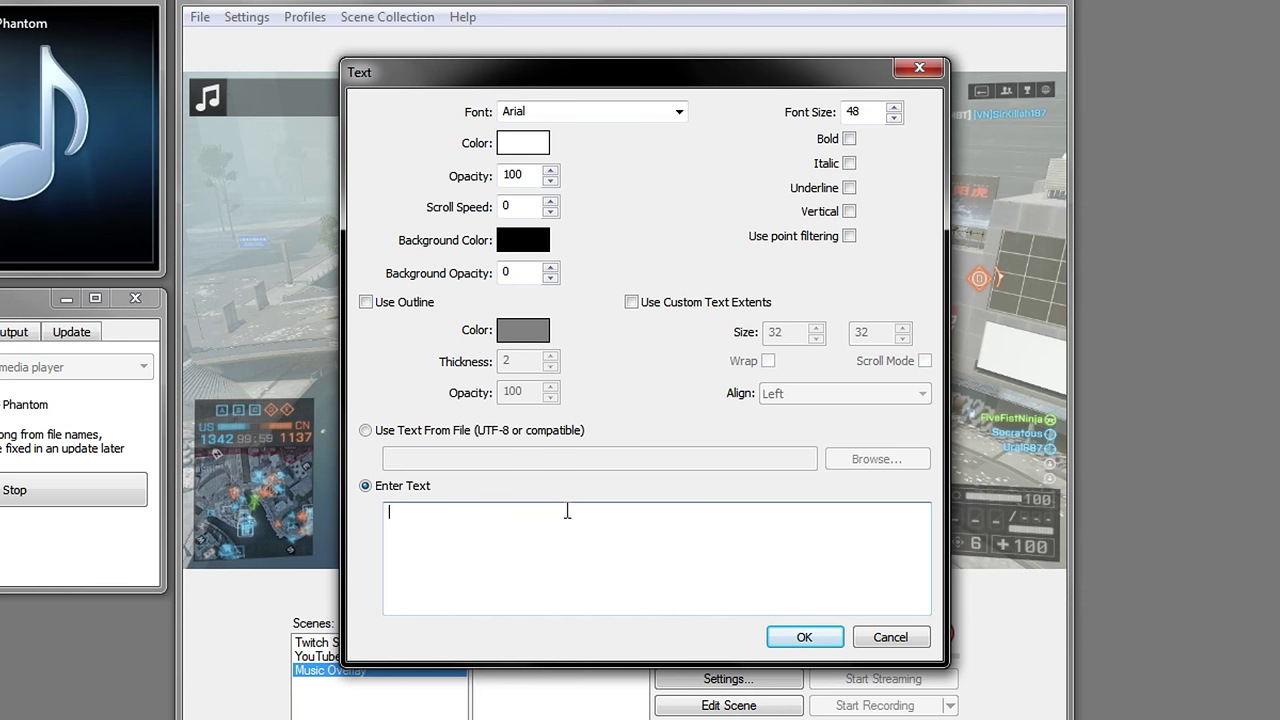
left_click(386, 433)
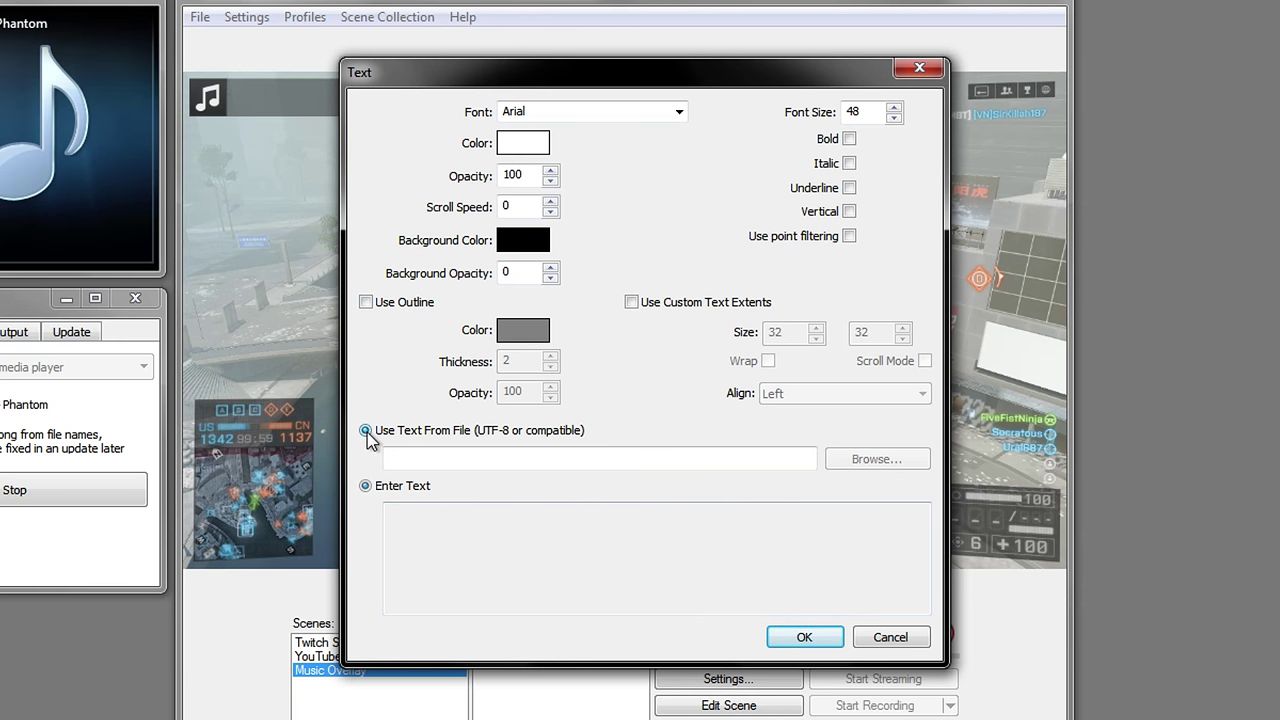
Point the text source at Desktop\My Folder\OBS\SMG\current_song.txt.
left_click(863, 461)
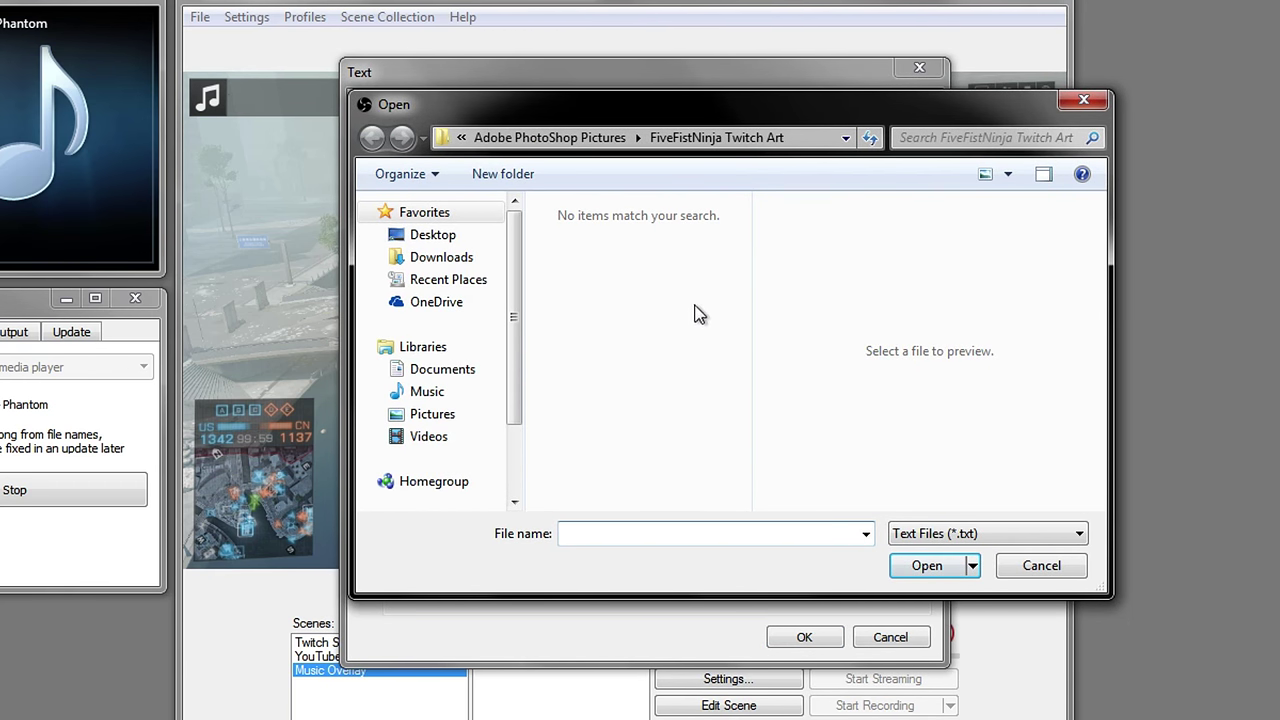
left_click(432, 234)
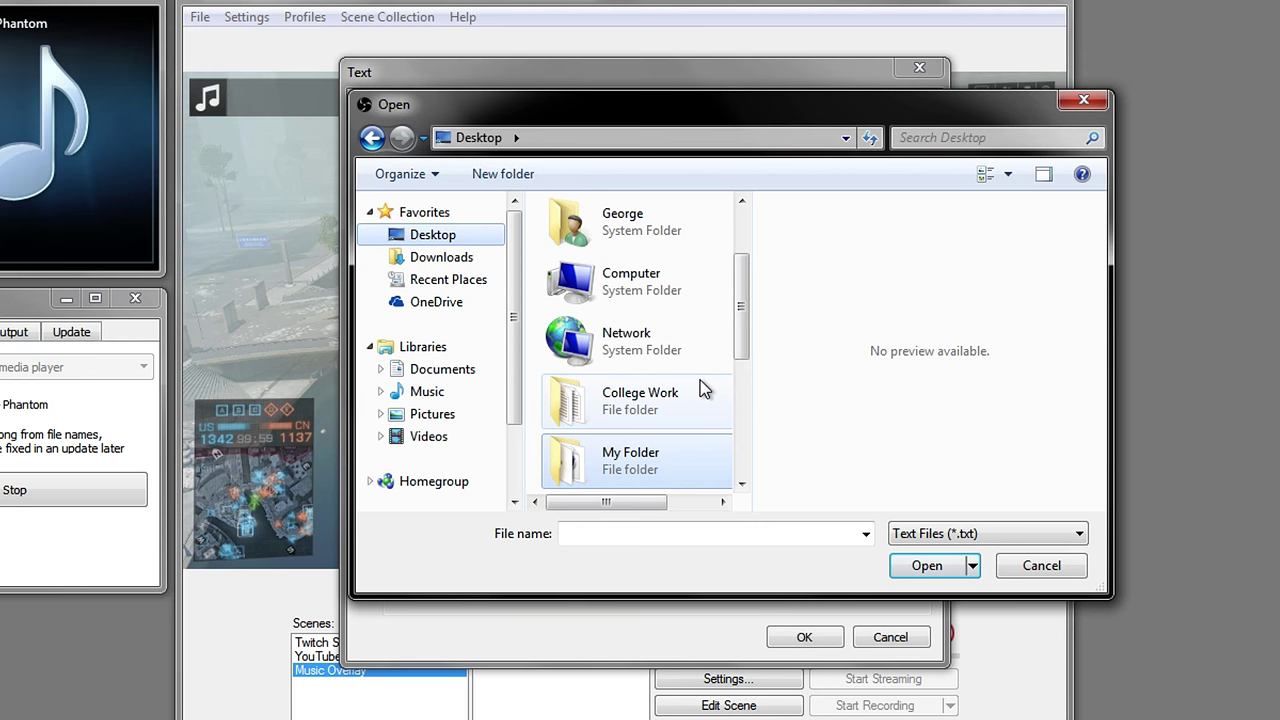
double_click(621, 458)
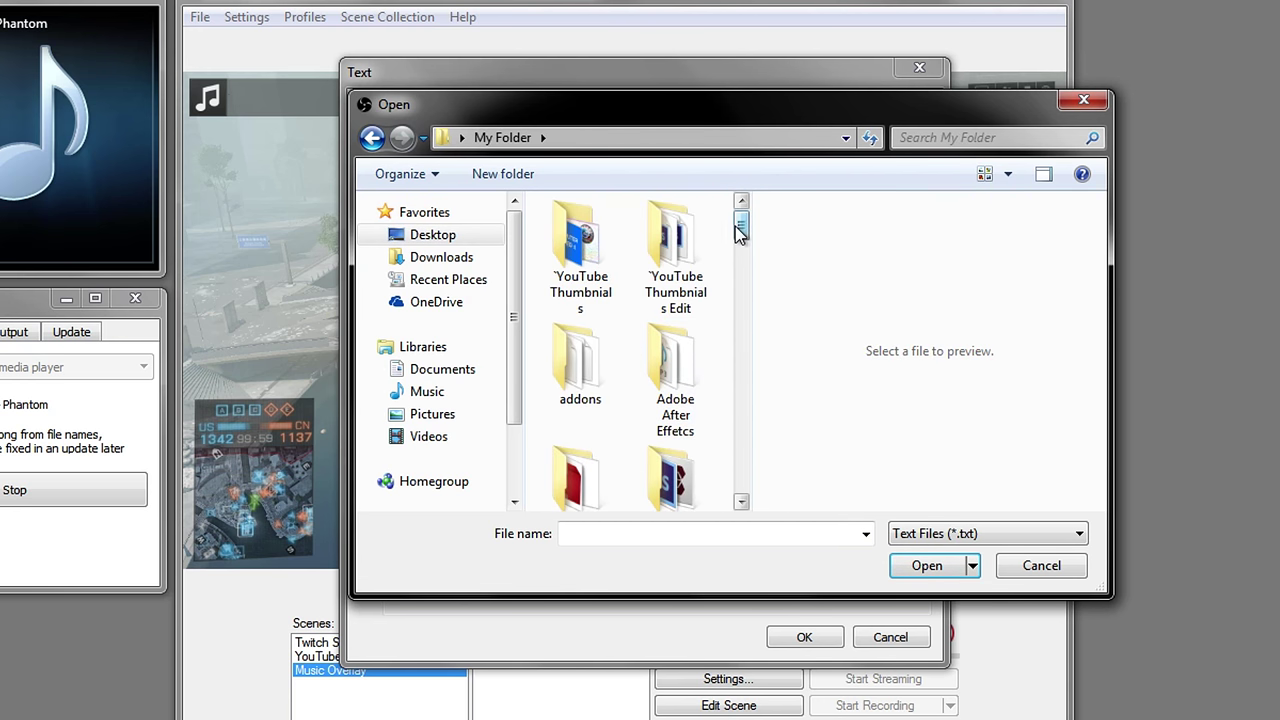
left_click_drag(739, 230, 740, 393)
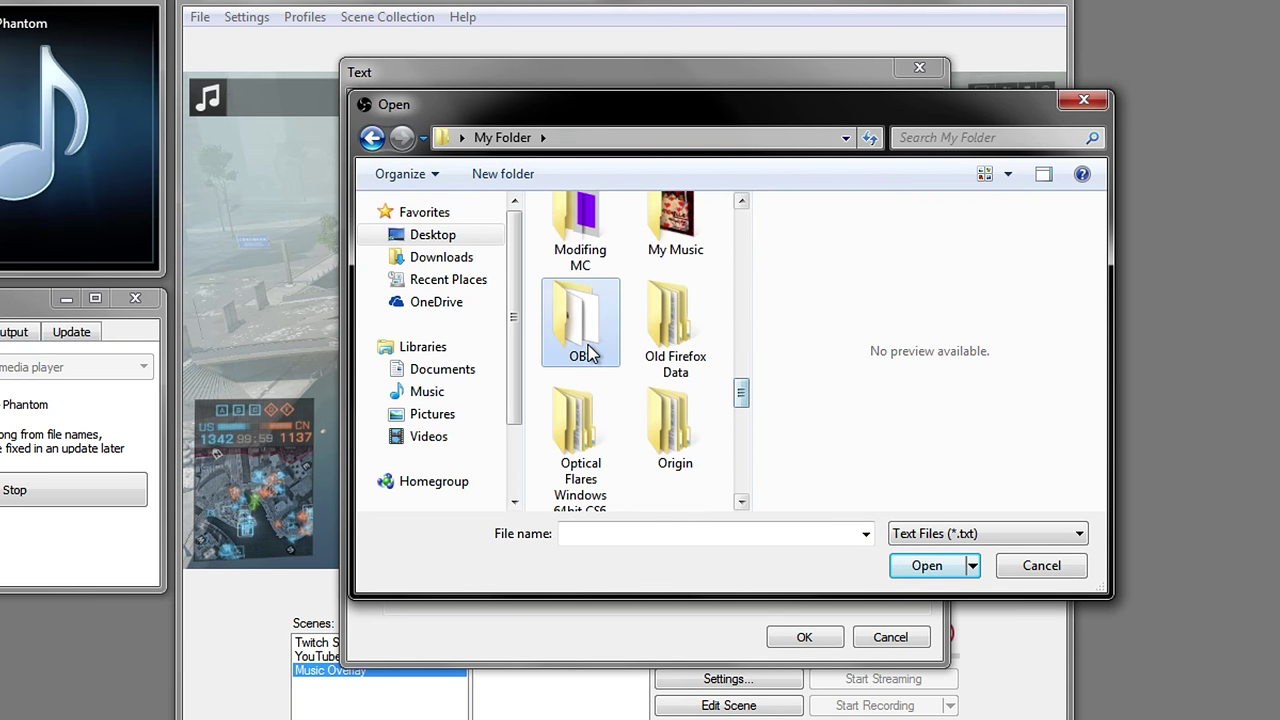
double_click(590, 352)
double_click(580, 260)
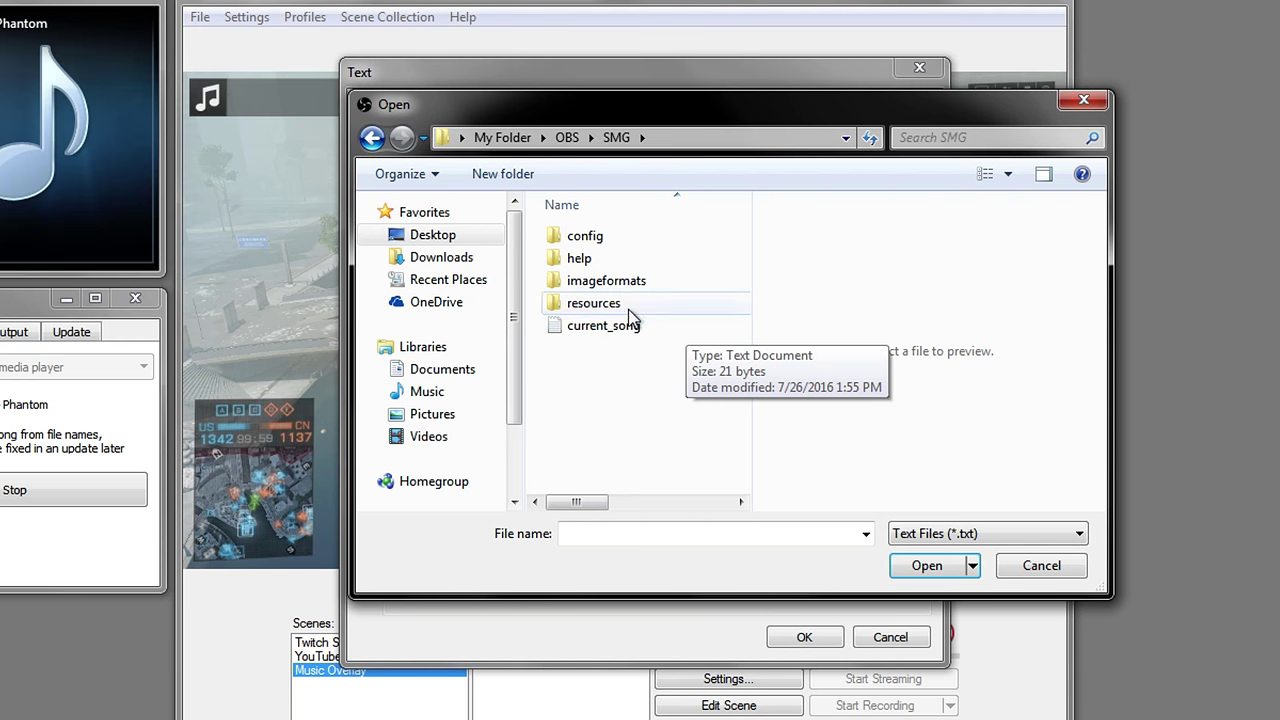
left_click(600, 327)
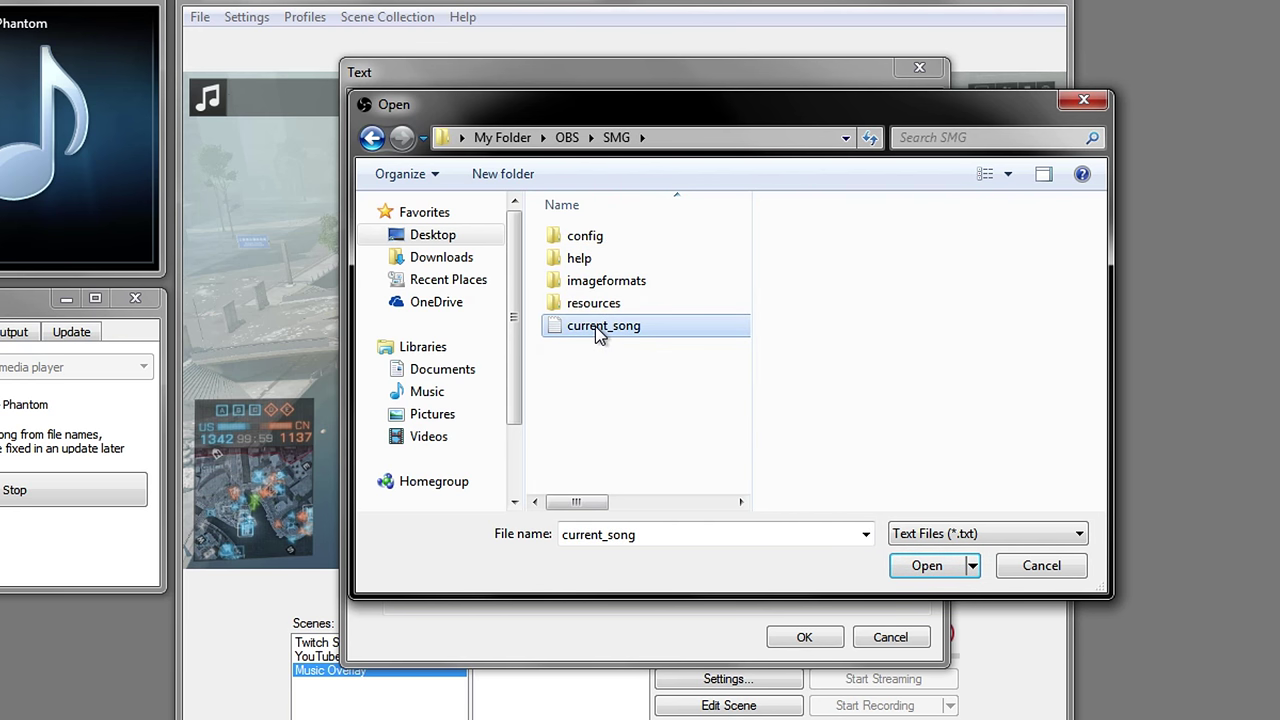
left_click(928, 567)
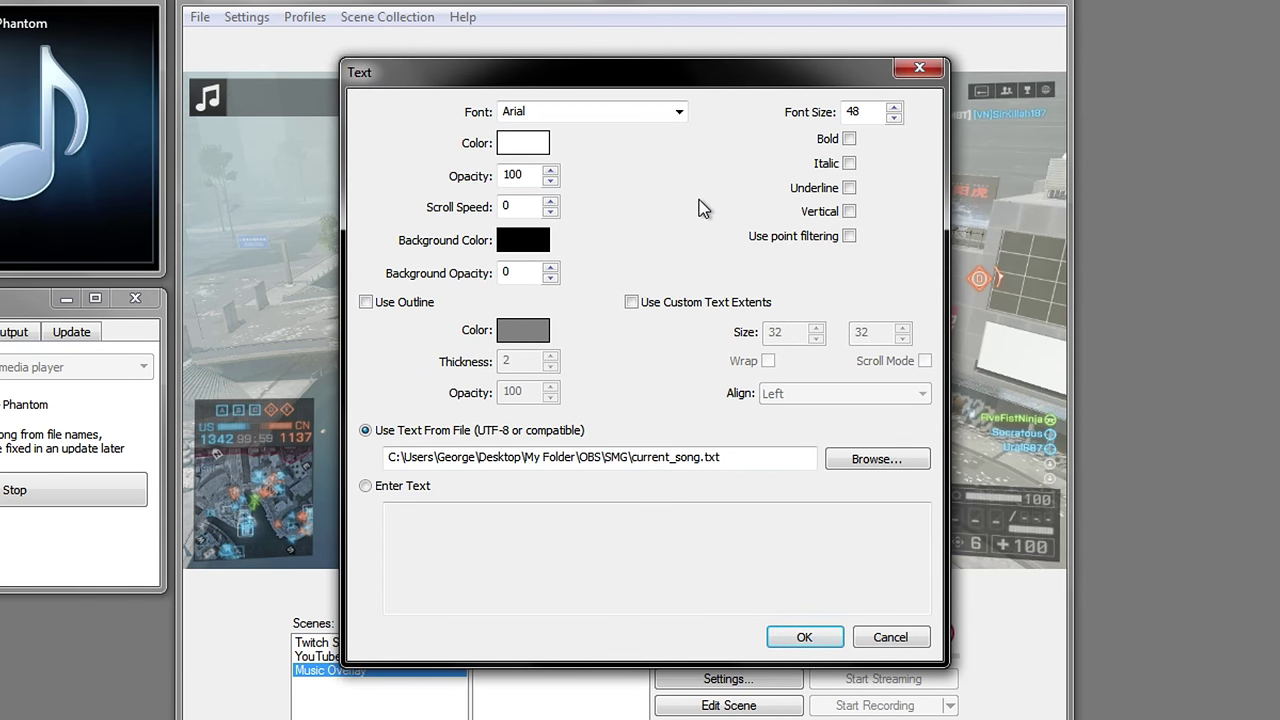
Set the Now Playing font to COUTURE Bold and start changing its size to 34.
left_click(680, 112)
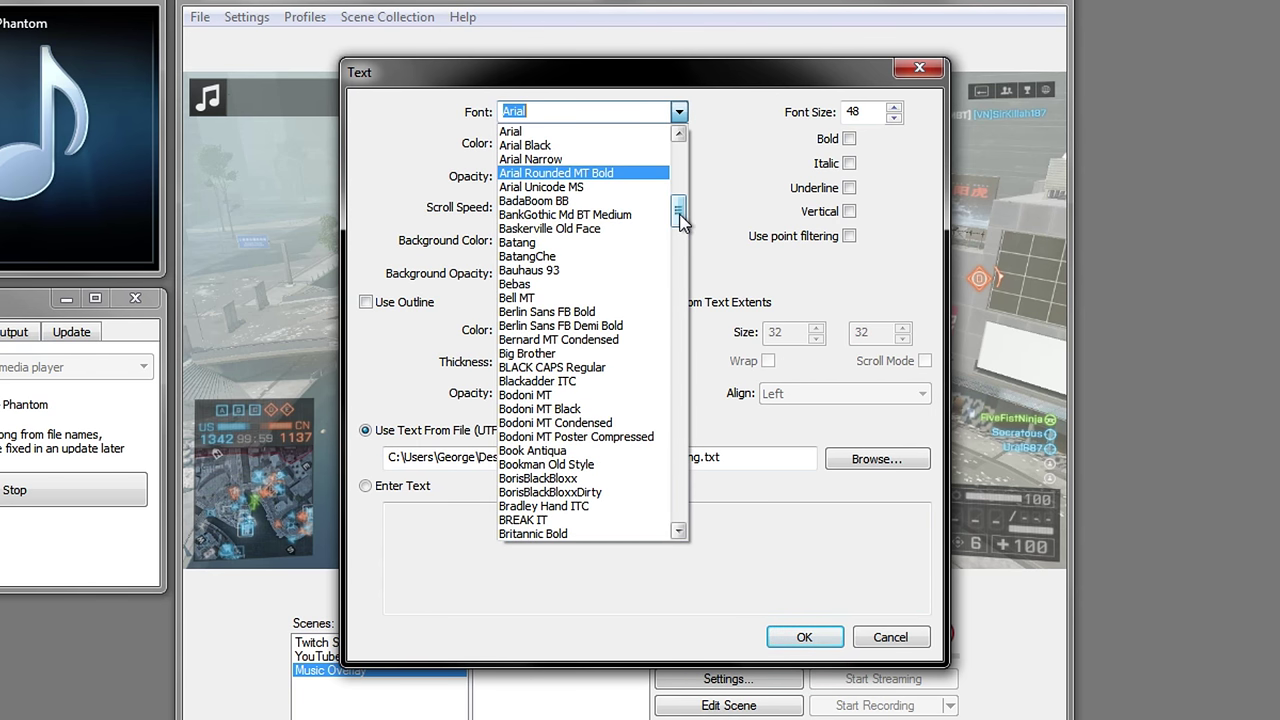
left_click_drag(679, 215, 679, 265)
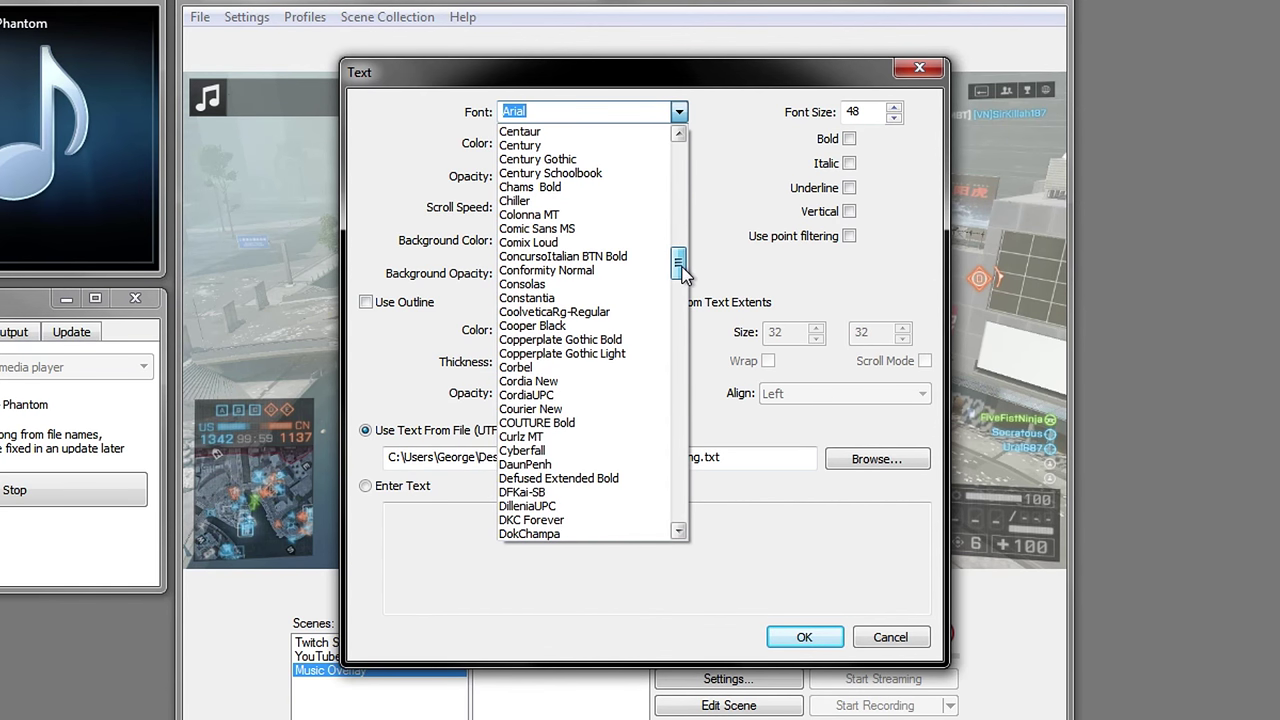
left_click(545, 423)
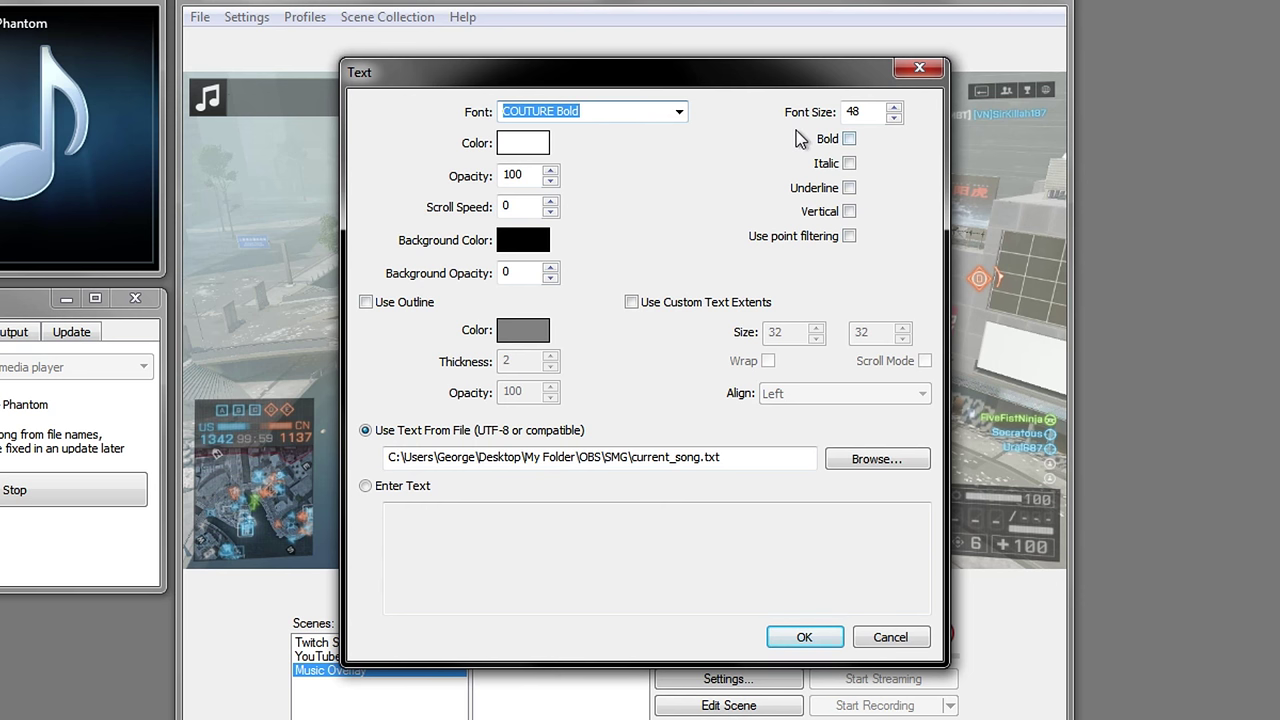
left_click_drag(872, 116, 796, 120)
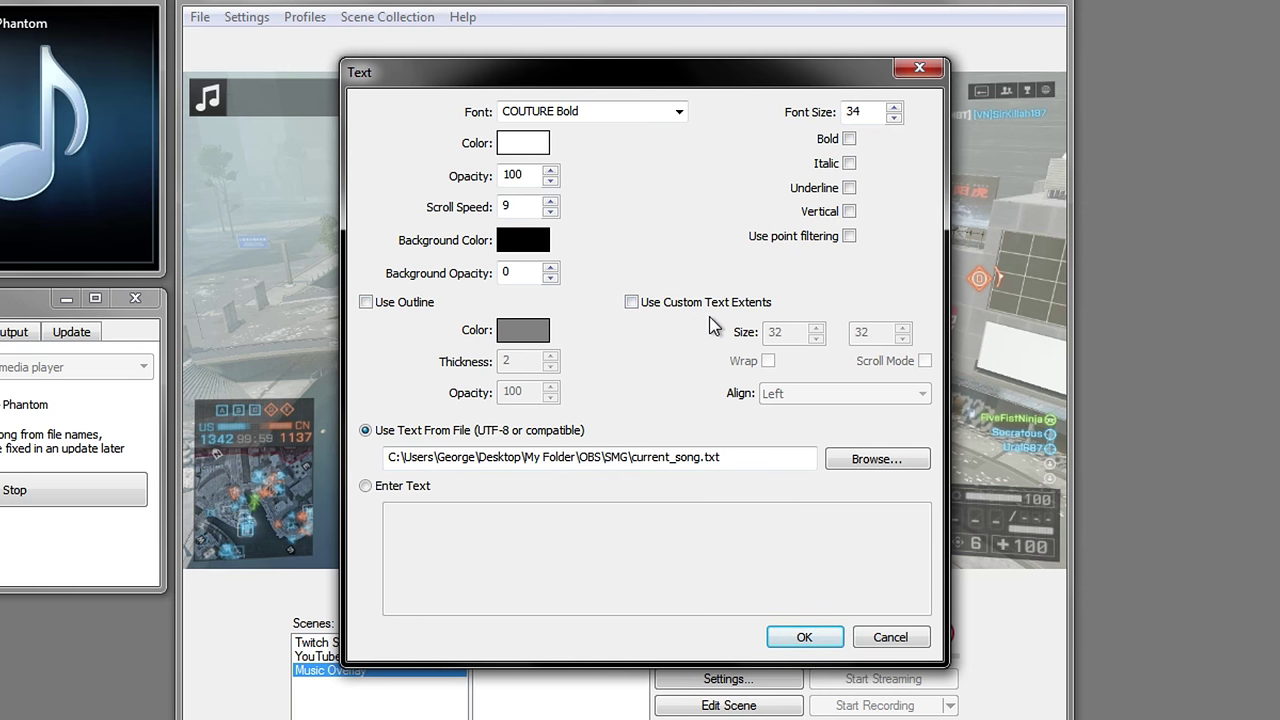
Apply the text settings and drag the song title into the dark bar beside the music icon.
left_click(805, 637)
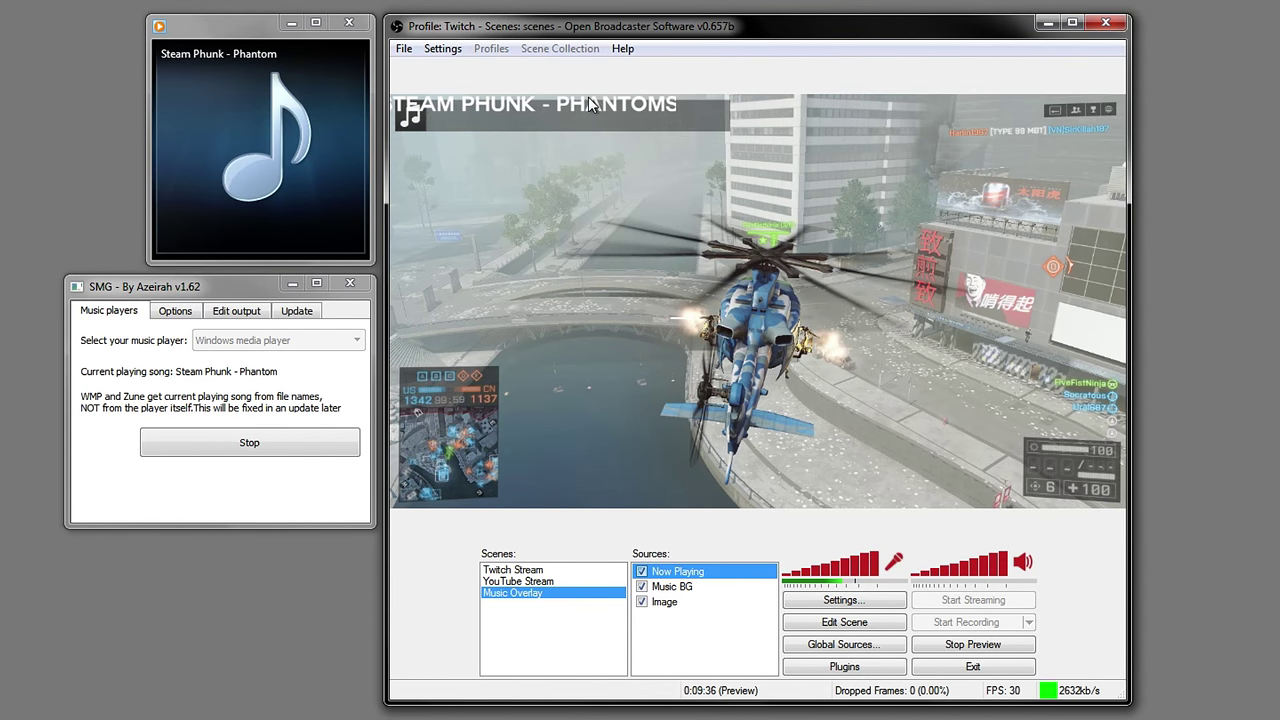
left_click(840, 624)
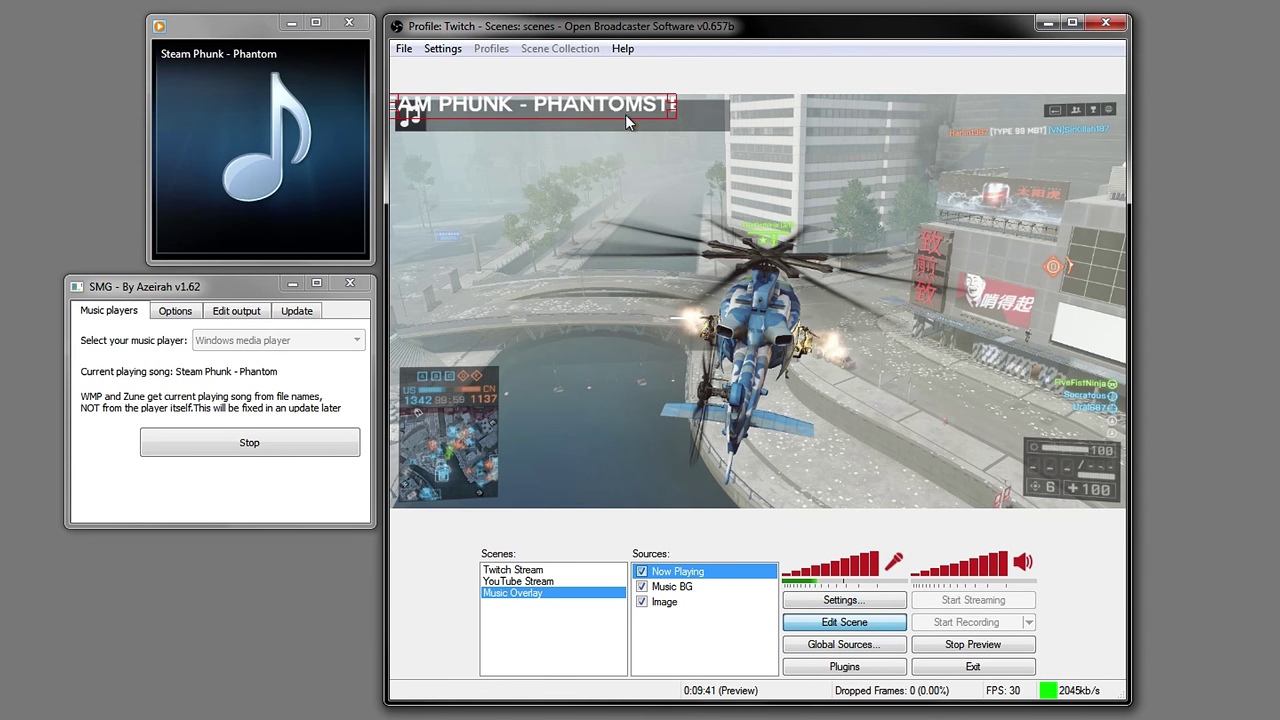
left_click_drag(626, 116, 657, 118)
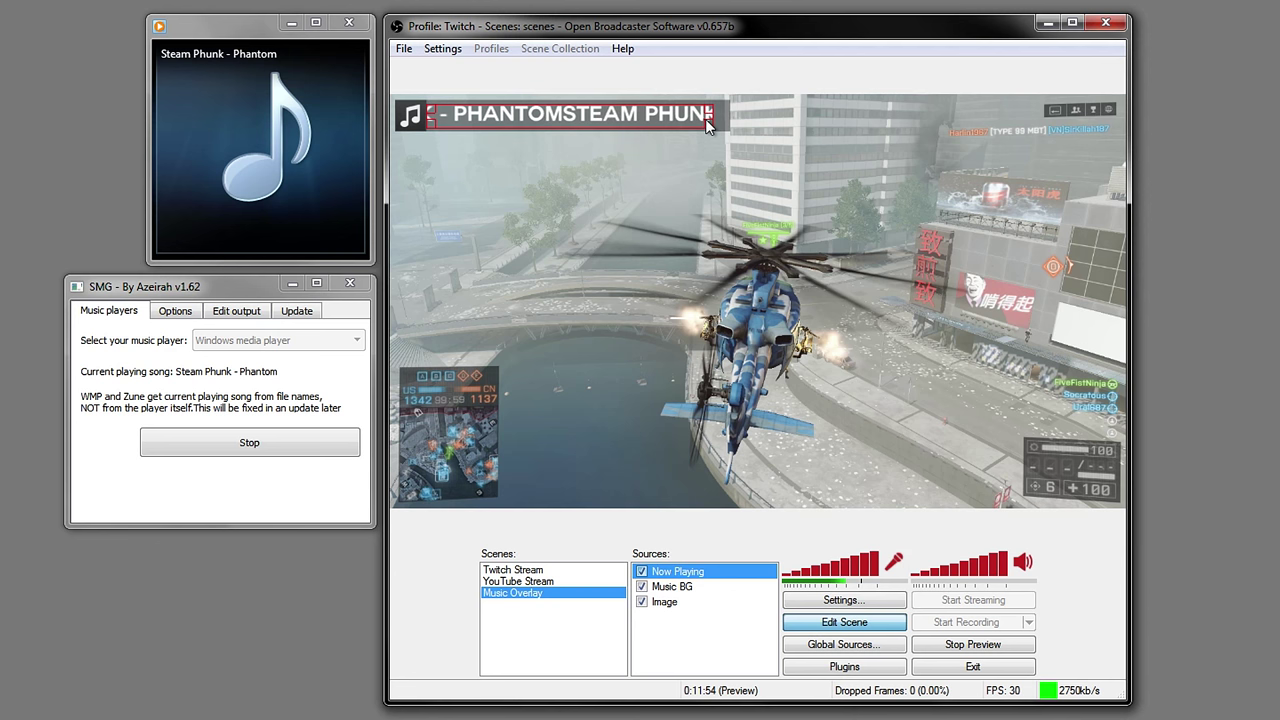
right_click(690, 568)
Enable Use Custom Text Extents on Now Playing and set the box width to 527.
left_click(758, 689)
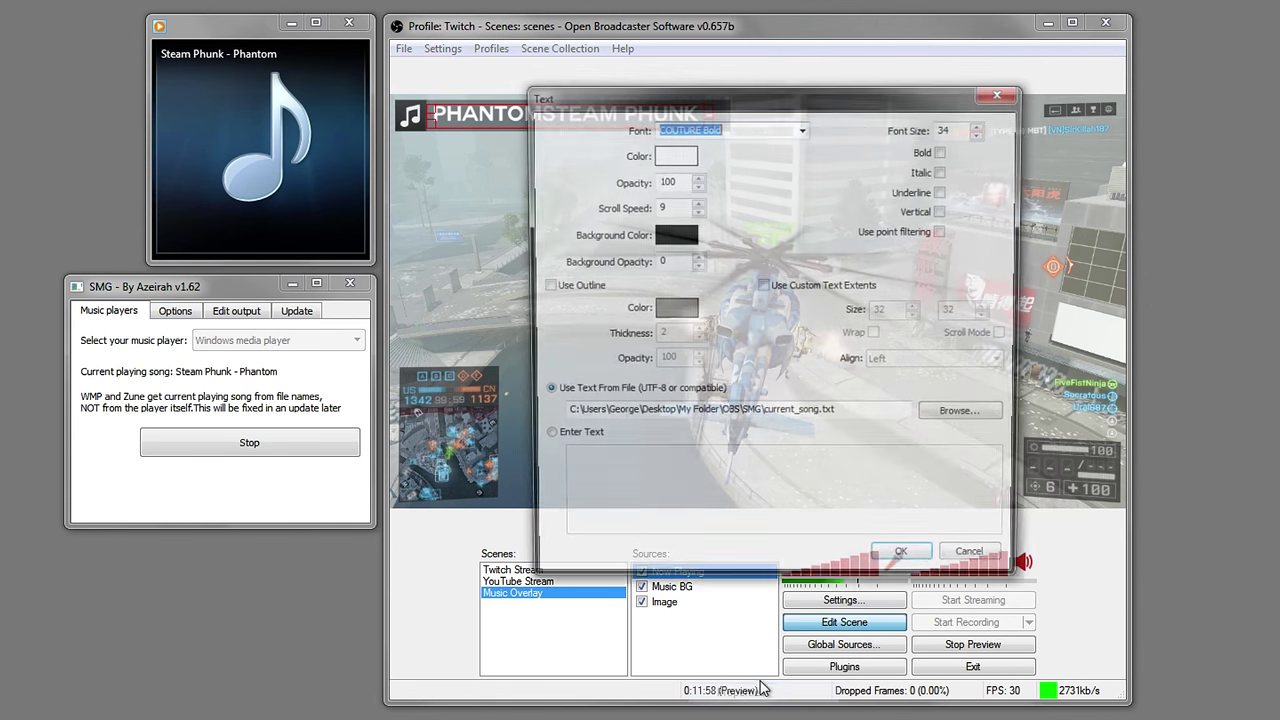
left_click(764, 286)
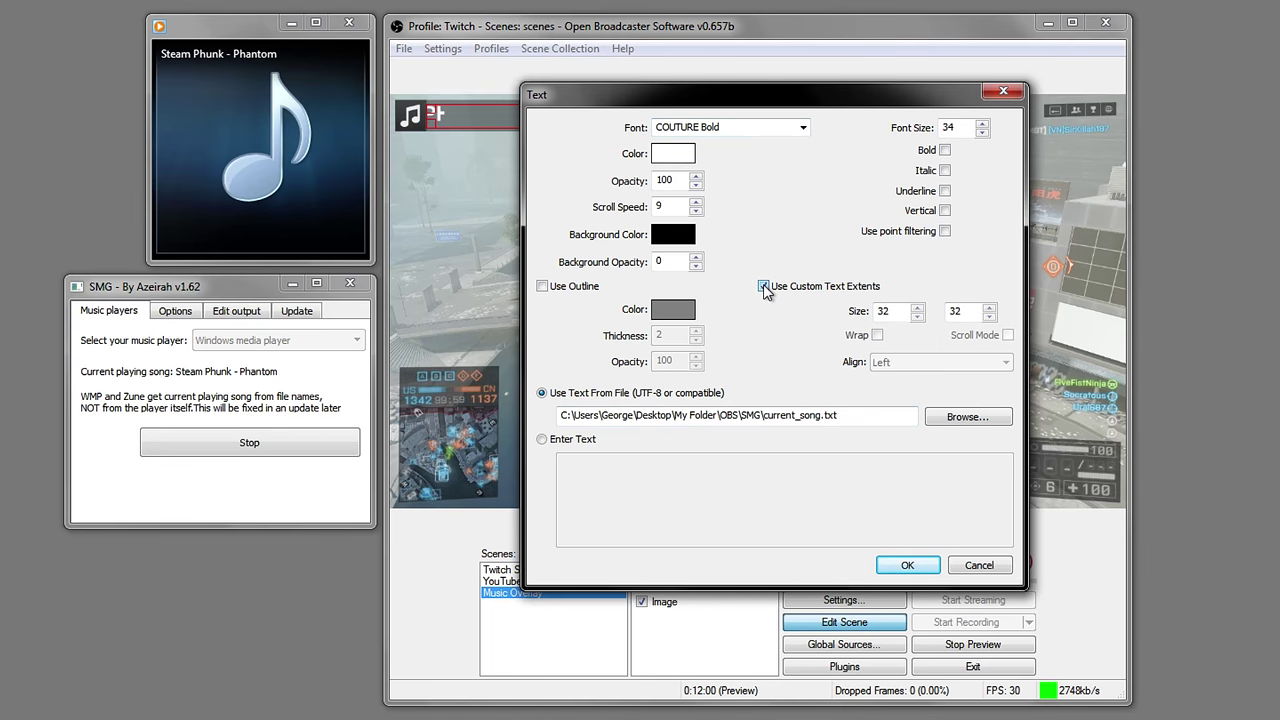
left_click_drag(790, 94, 1052, 67)
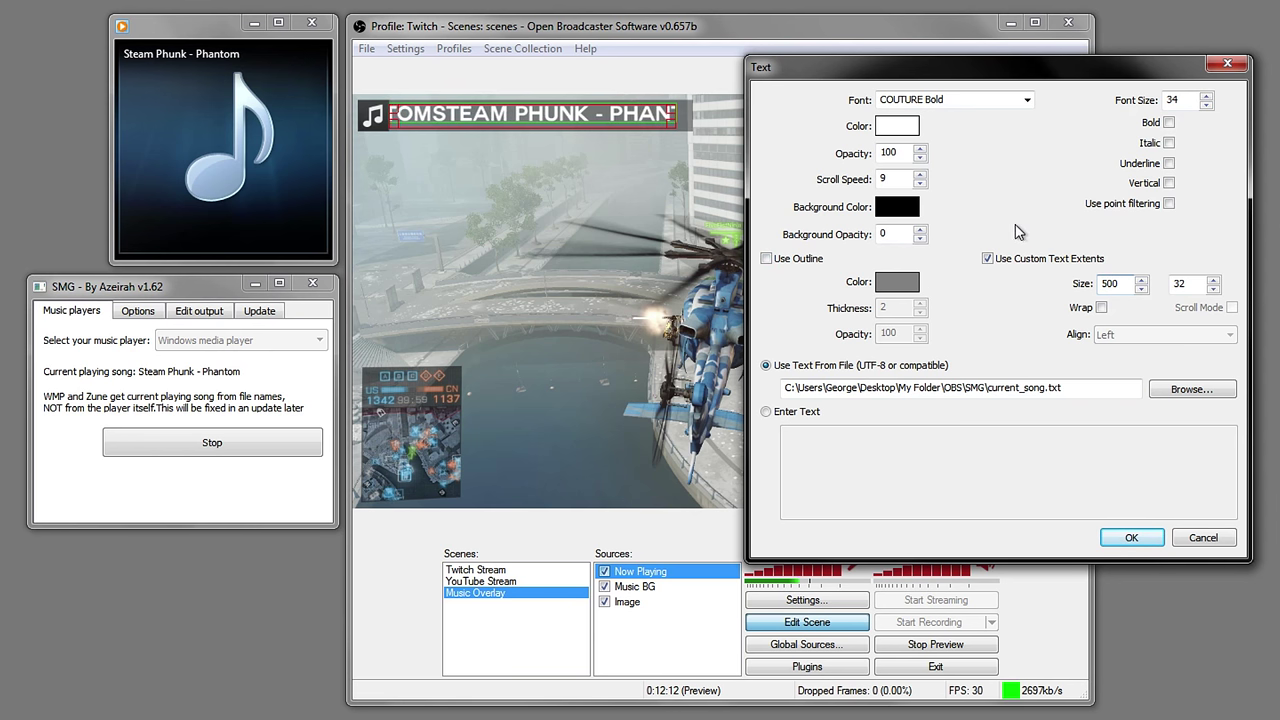
left_click_drag(1110, 284, 1049, 292)
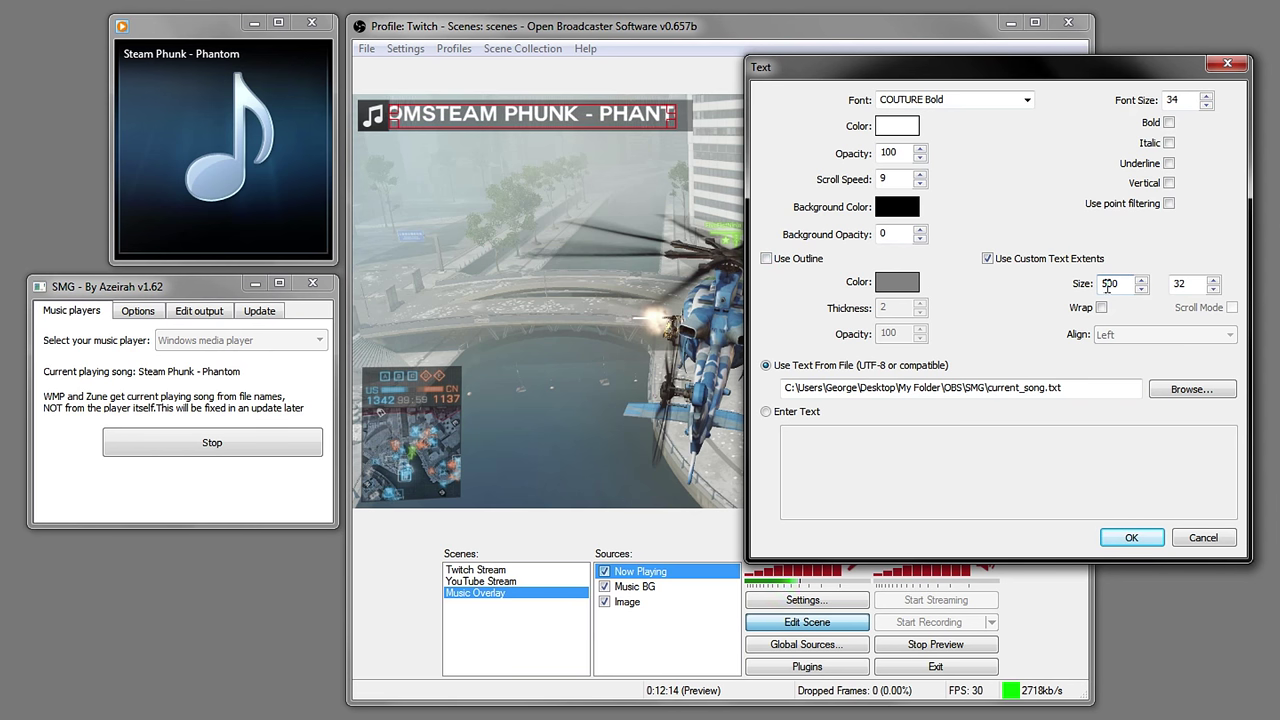
type("6")
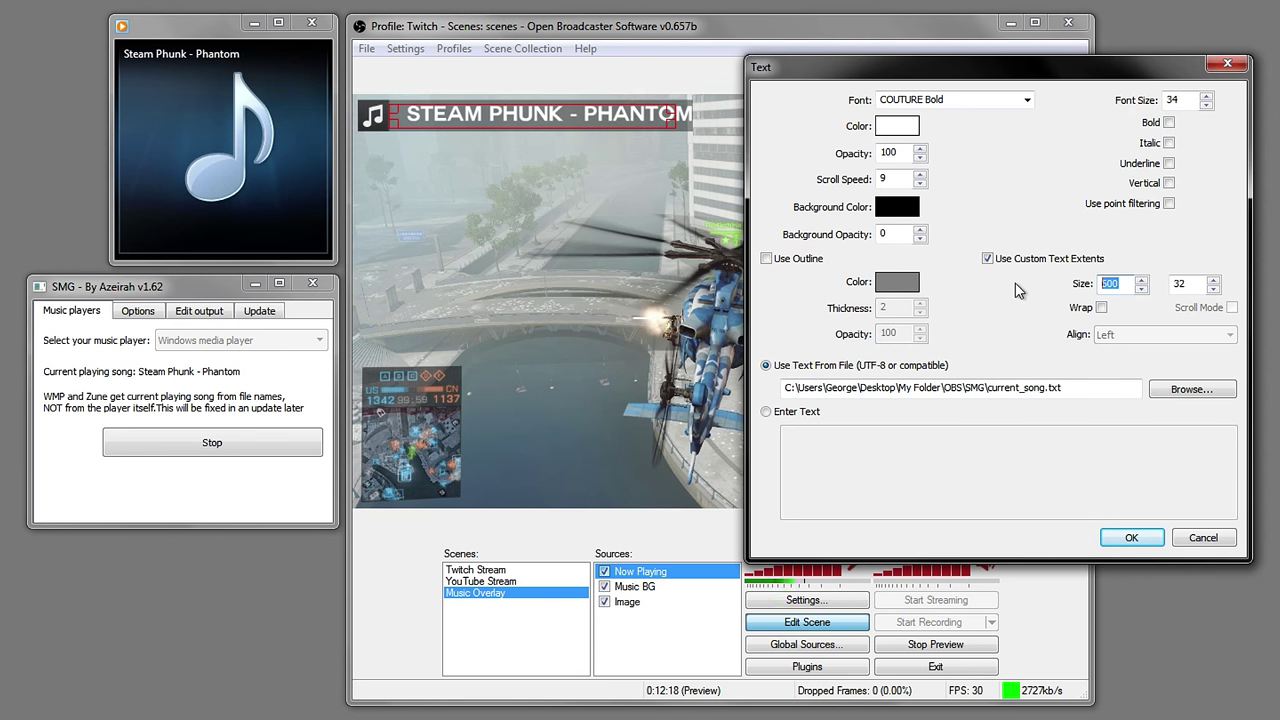
key("BackSpace")
key("BackSpace")
key("BackSpace")
type("550")
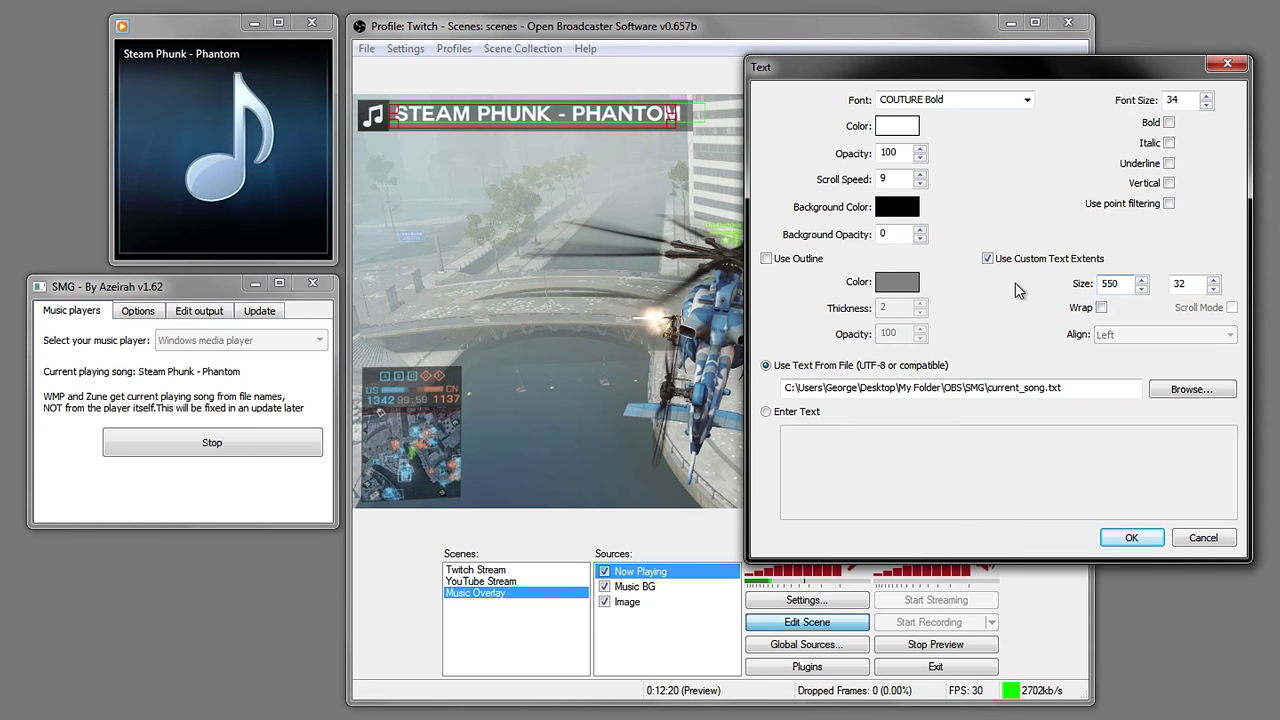
left_click_drag(1145, 290, 1142, 285)
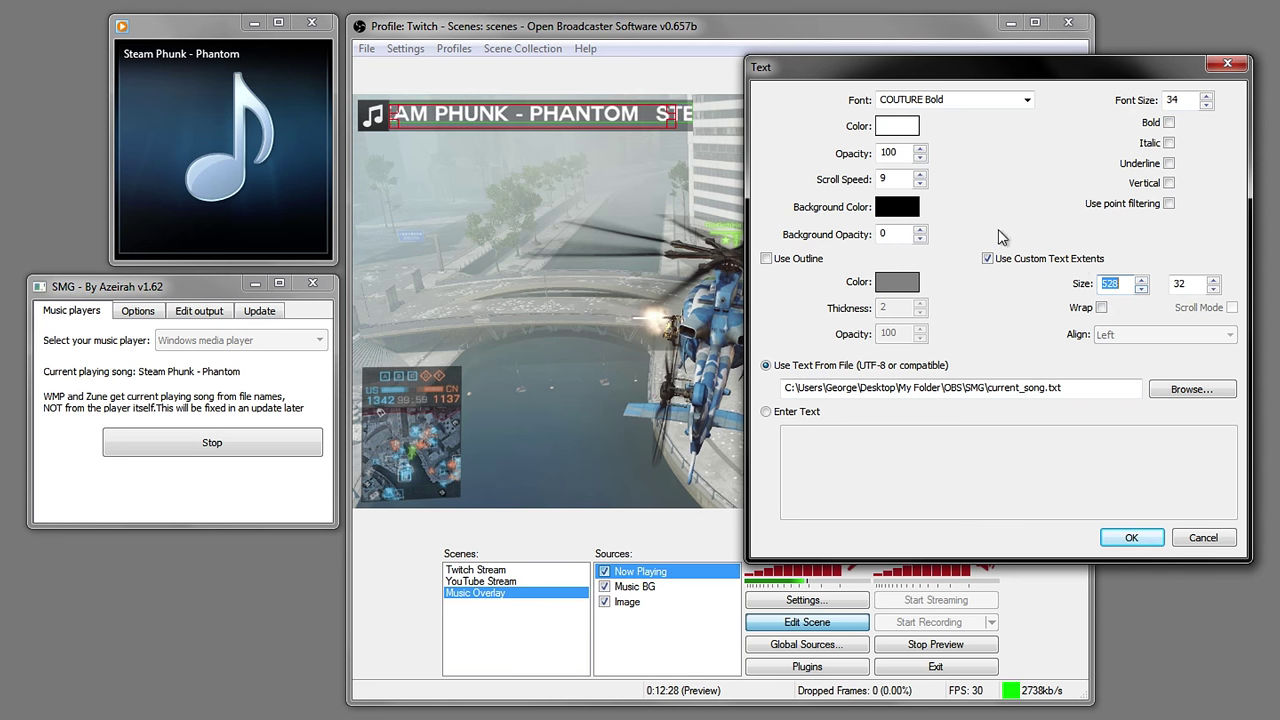
left_click(1141, 289)
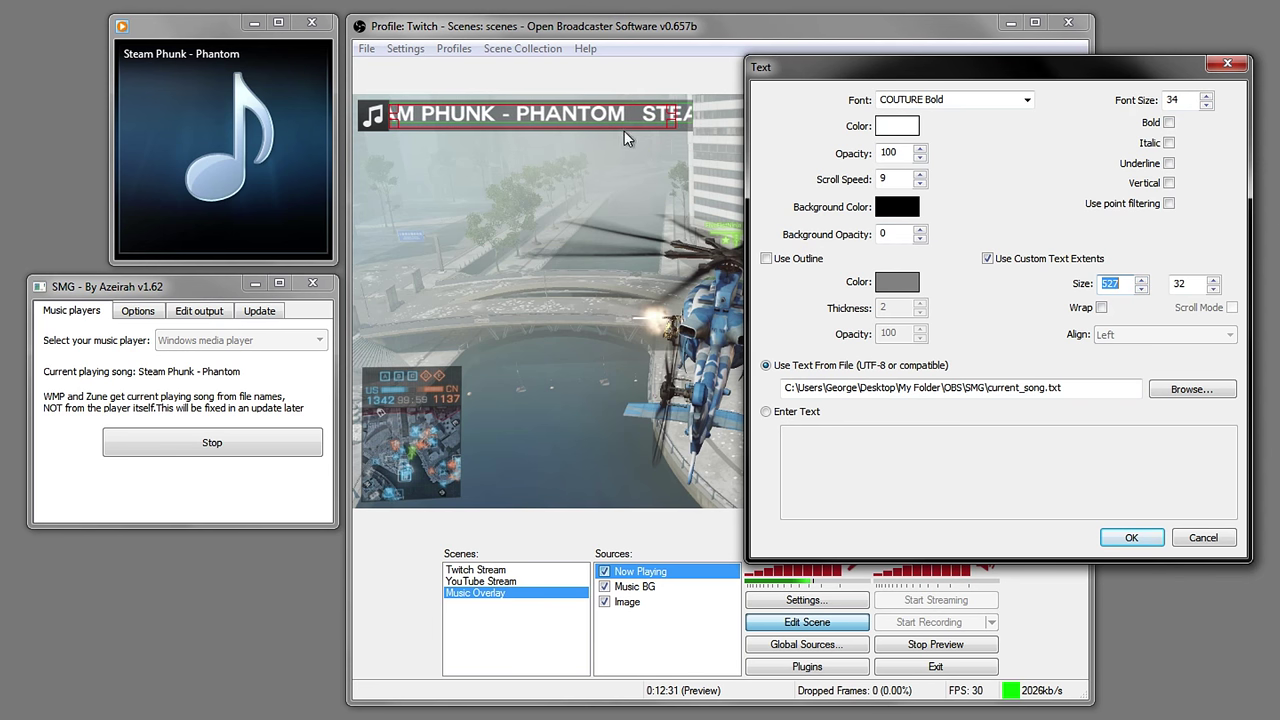
Raise the text box height to 37 and apply the changes.
left_click(1213, 280)
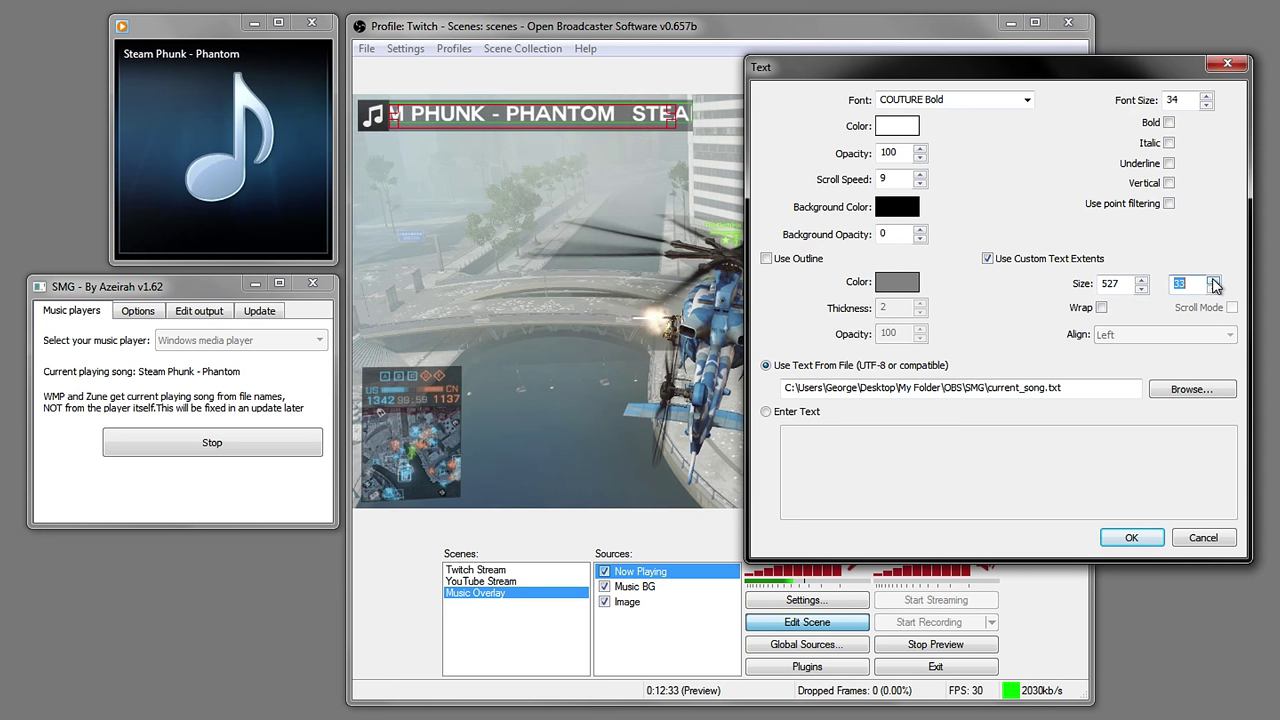
left_click(1213, 280)
left_click(1213, 280)
left_click(1213, 280)
left_click(1213, 280)
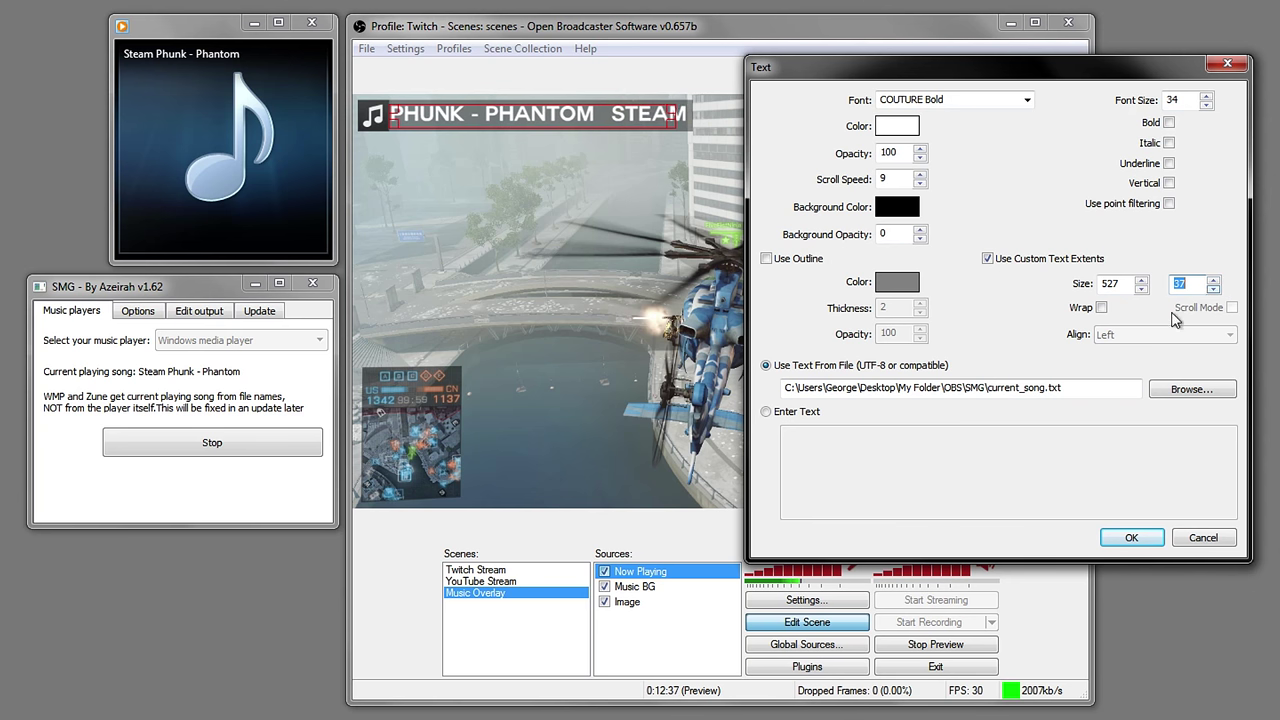
left_click(1131, 537)
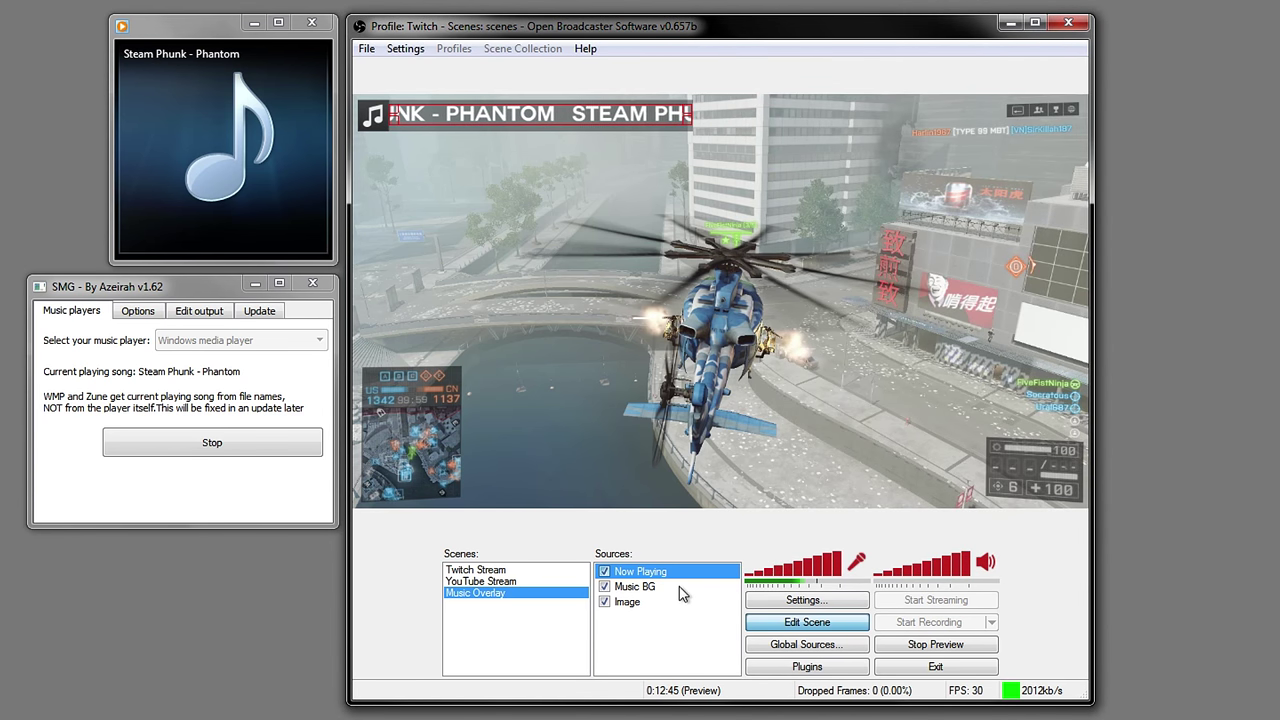
Restart SMG tracking with Youtube as the music player, then close Windows Media Player.
left_click(609, 652)
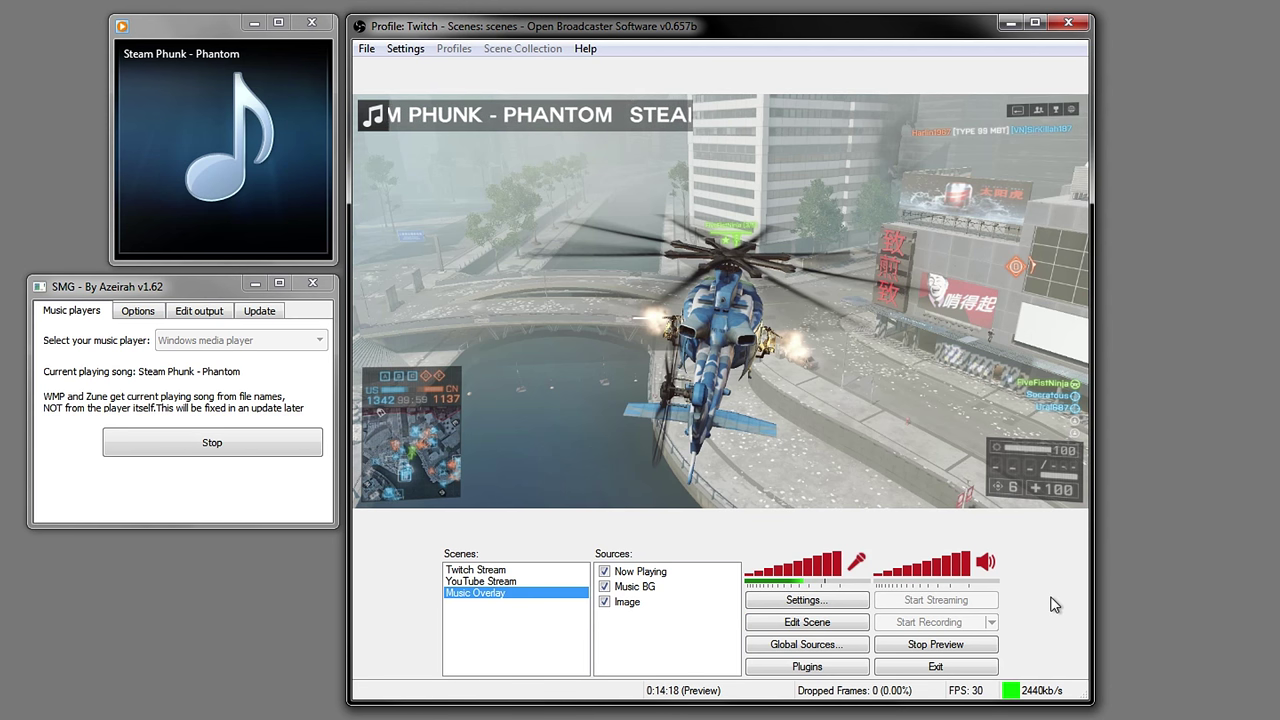
mouse_move(273, 152)
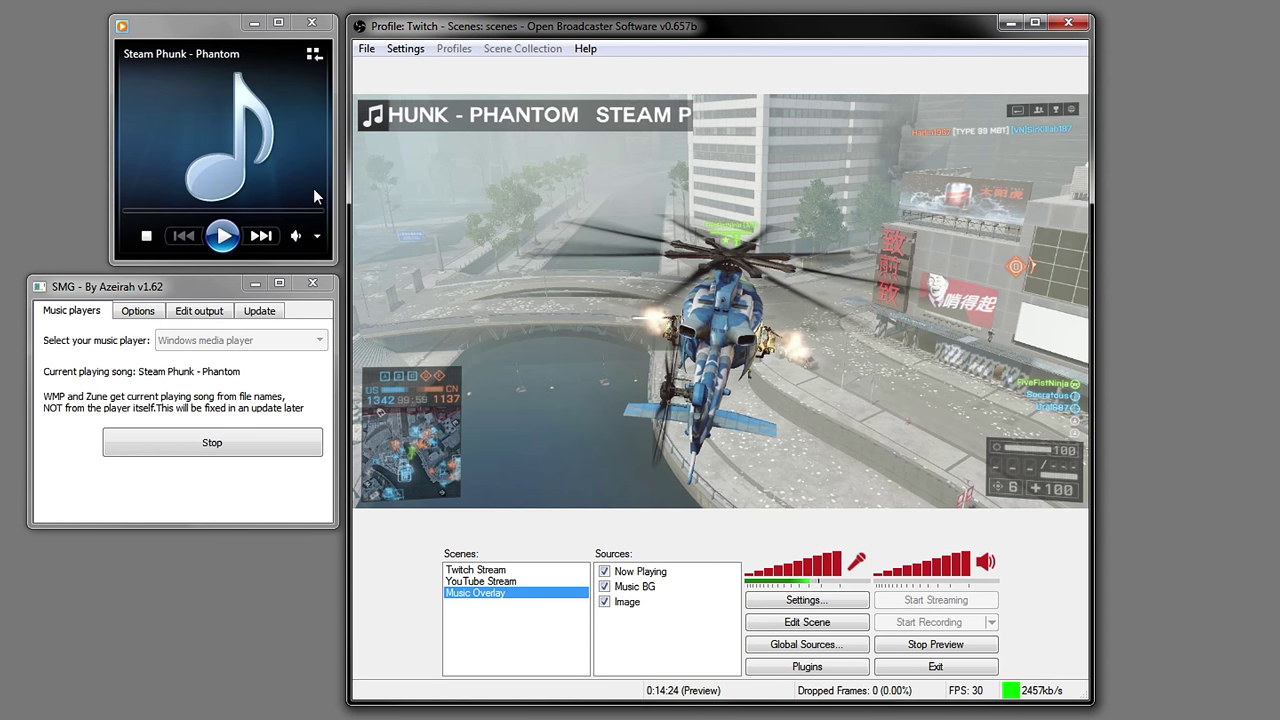
left_click(240, 443)
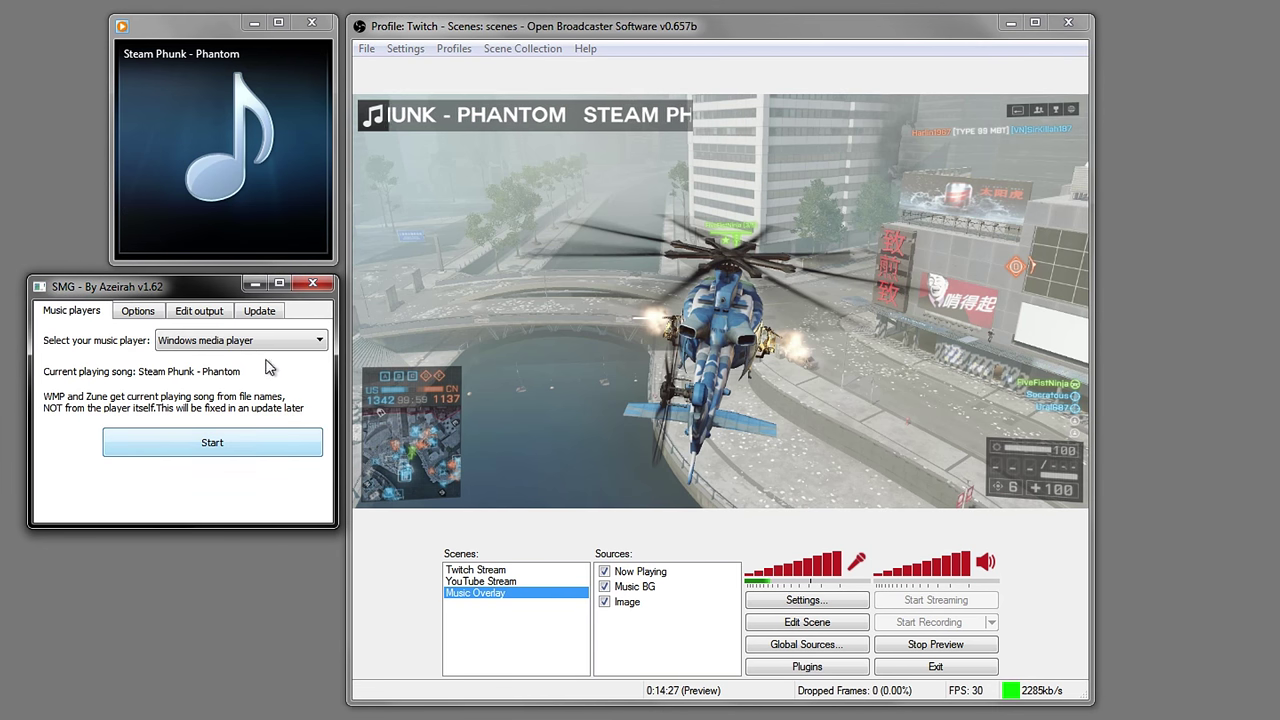
left_click(305, 340)
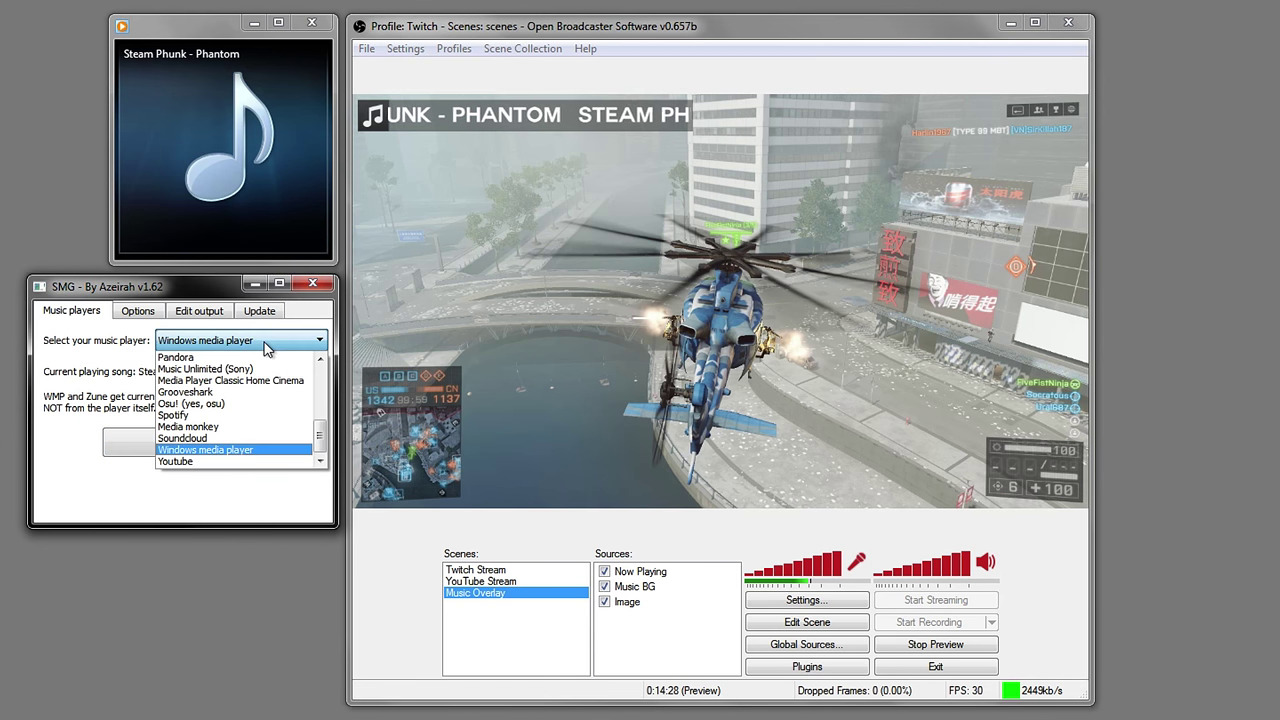
left_click(225, 461)
left_click(212, 445)
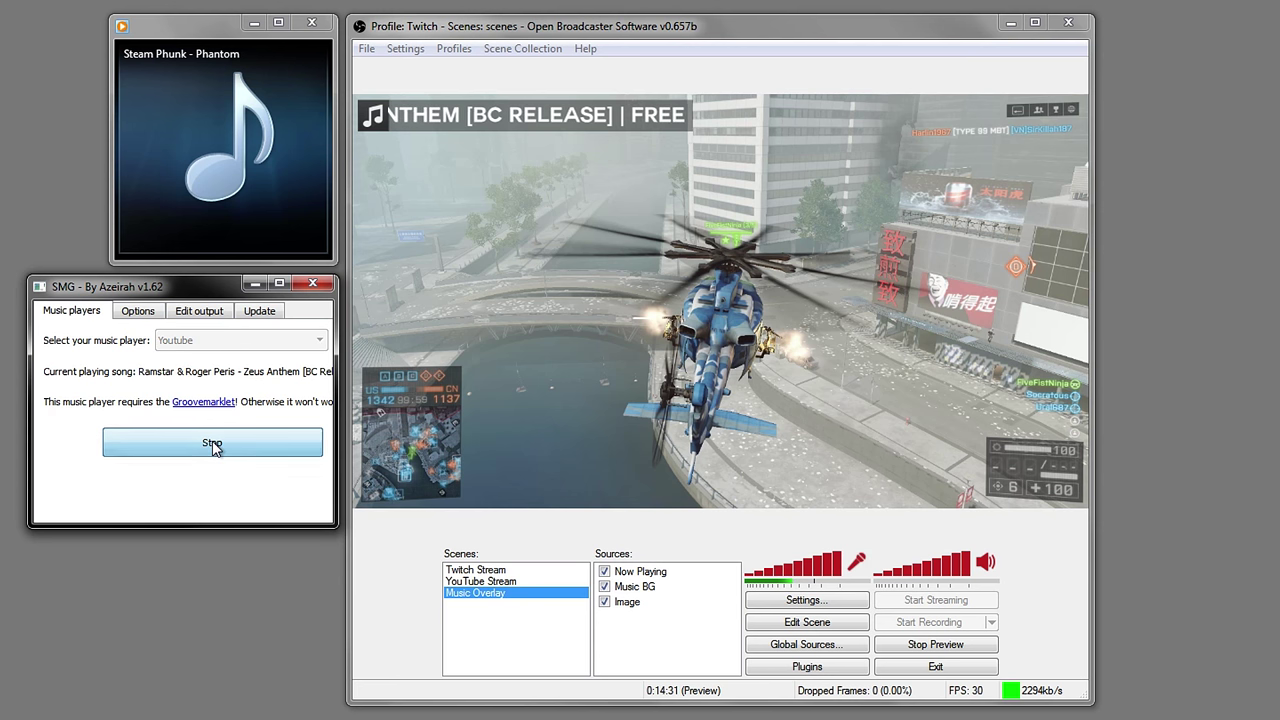
left_click(313, 25)
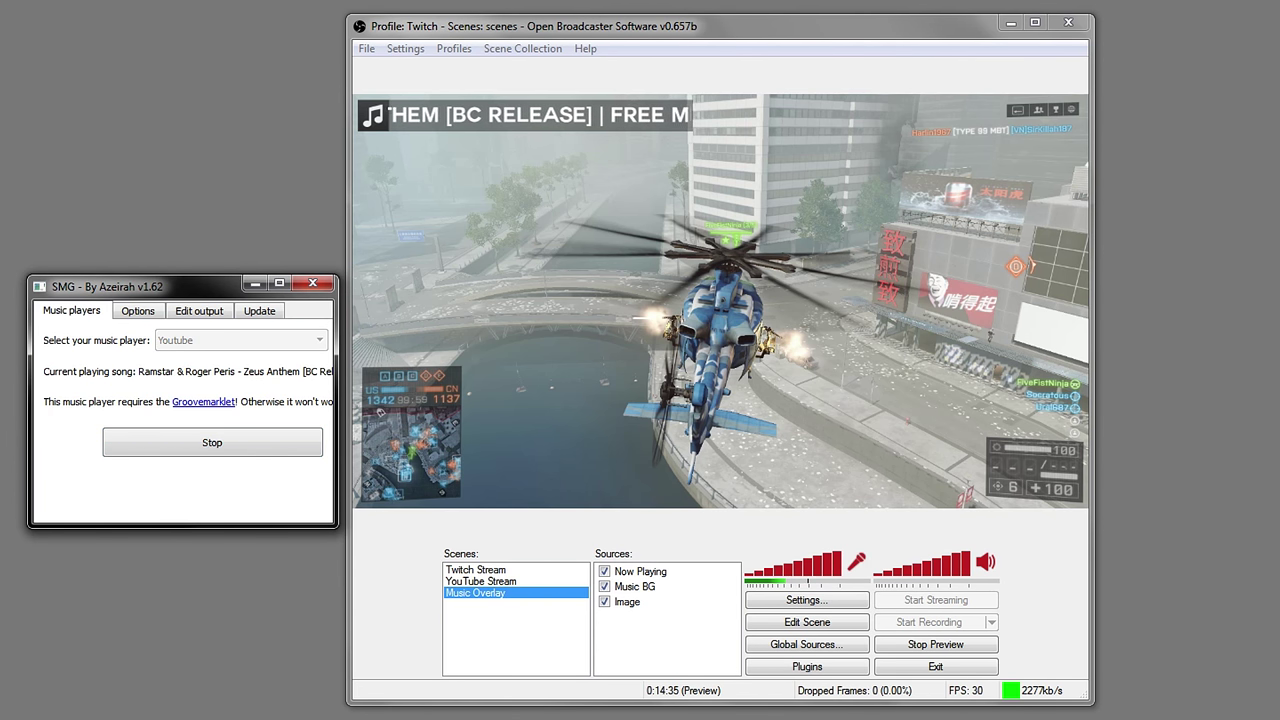
Check the Zeus Anthem [BC Release] video in Chrome, then bring OBS back to the front.
left_click(50, 686)
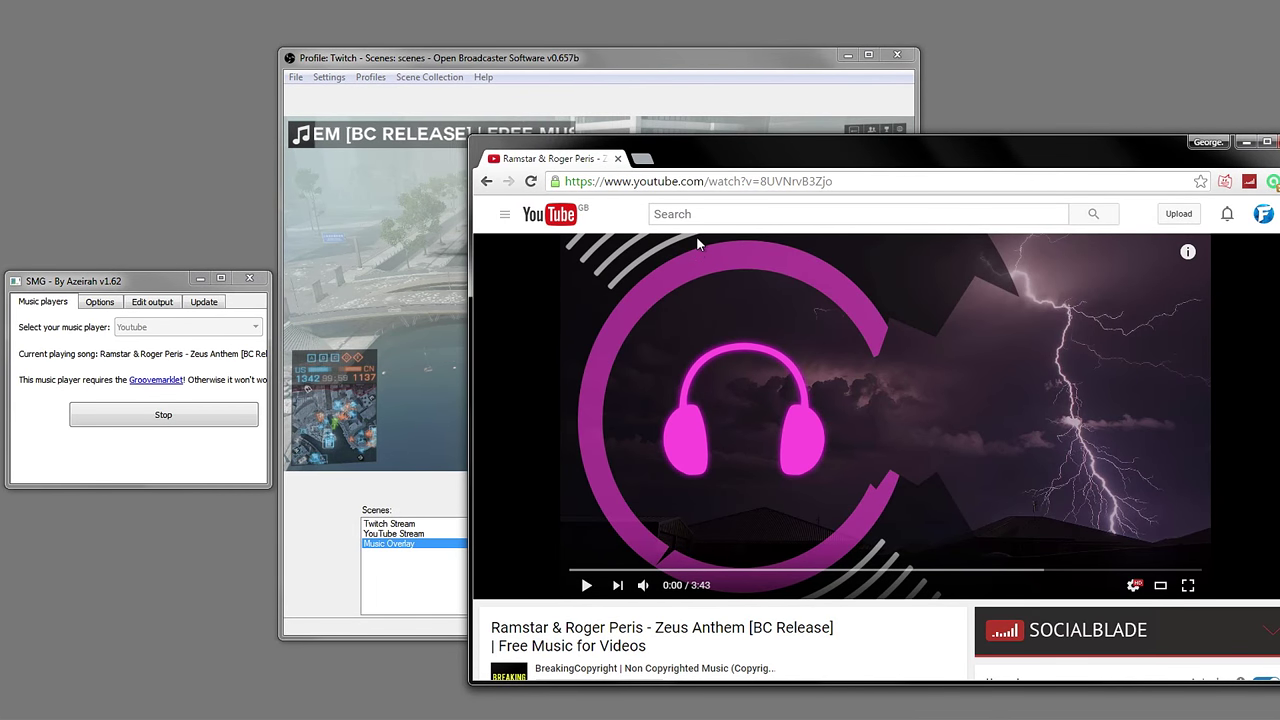
left_click(345, 157)
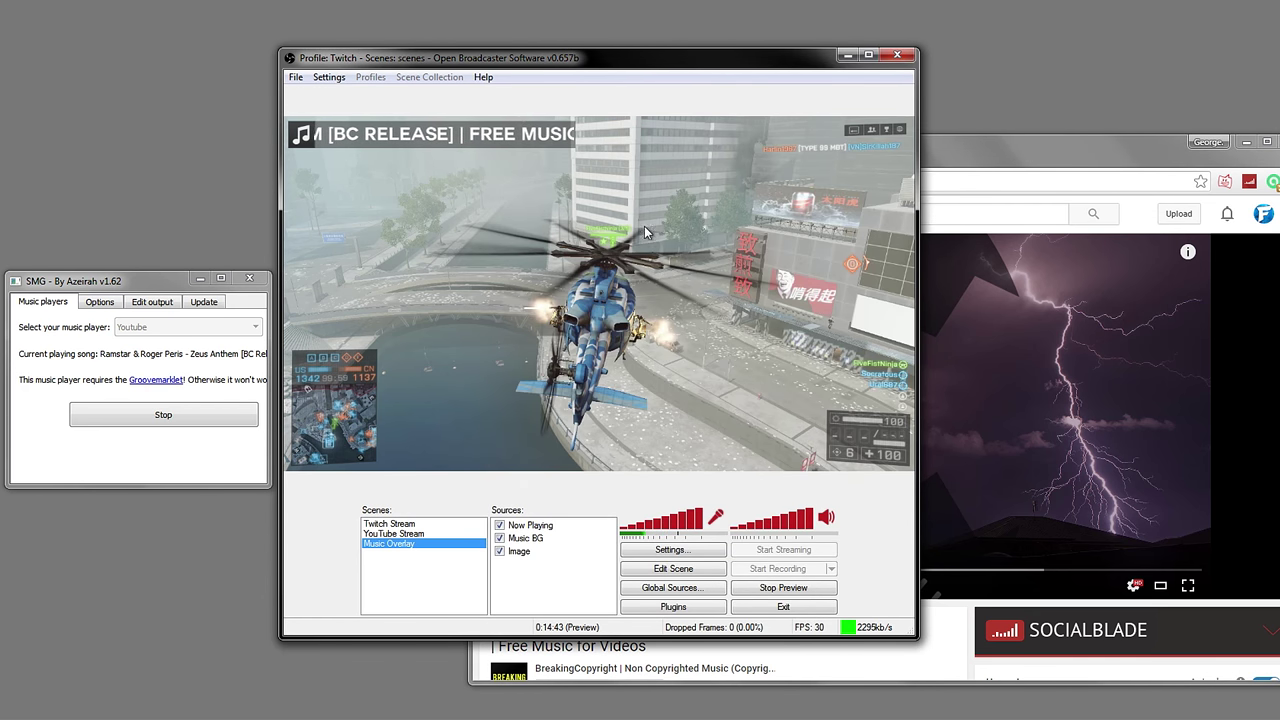
key("alt+Tab")
left_click(549, 64)
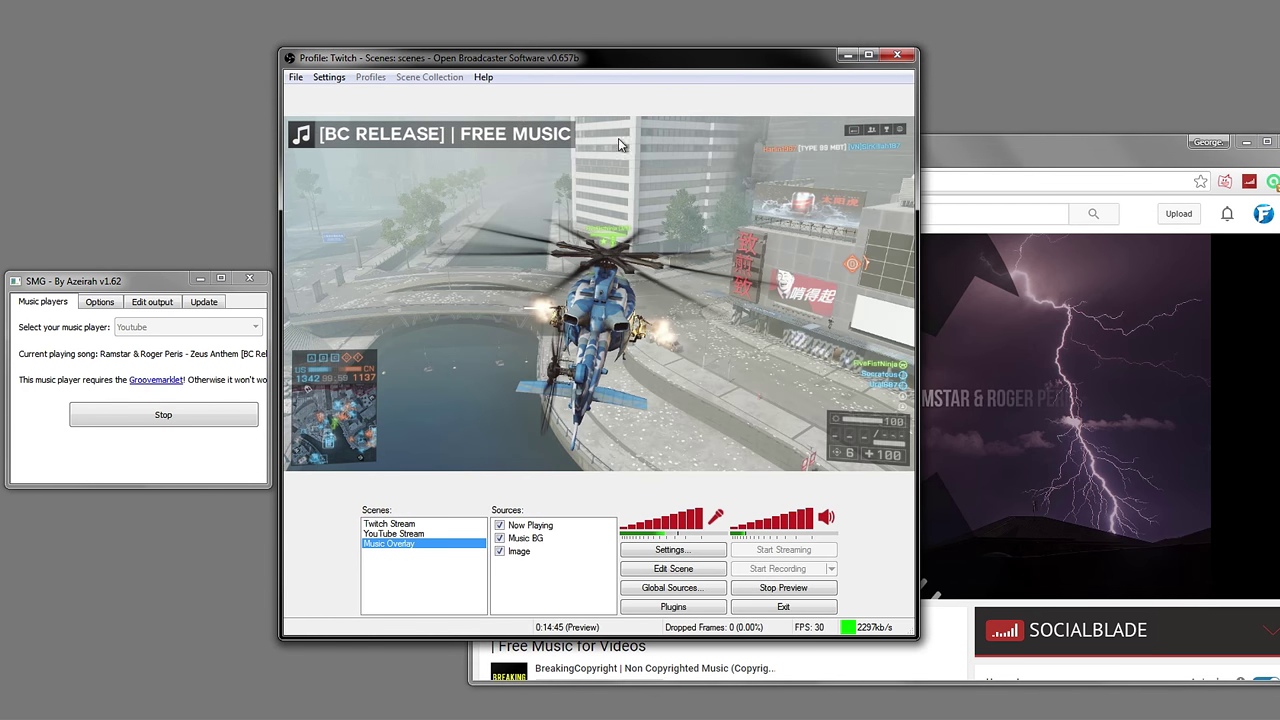